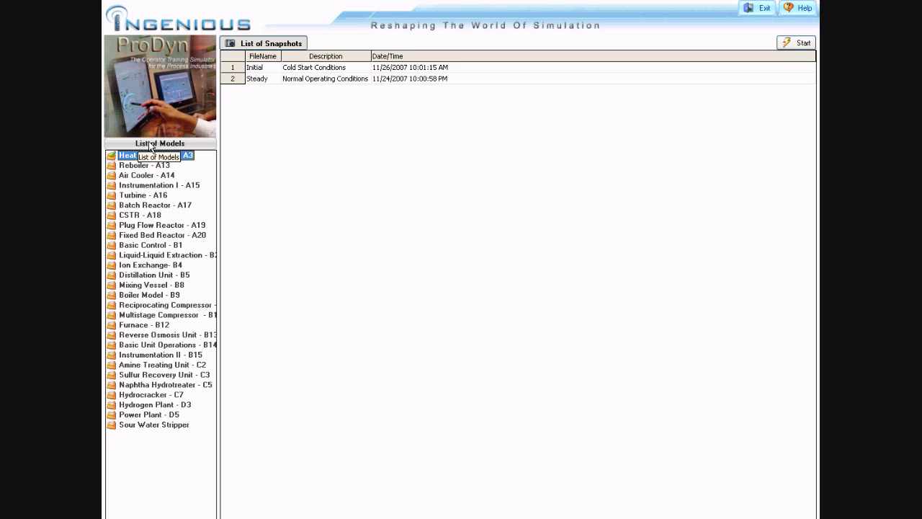
Step: Browse the model list, including CSTR, Fixed Bed Reactor and Boiler Model, and inspect the boiler's Cold Start and Steady State snapshots
left_click(138, 186)
left_click(140, 215)
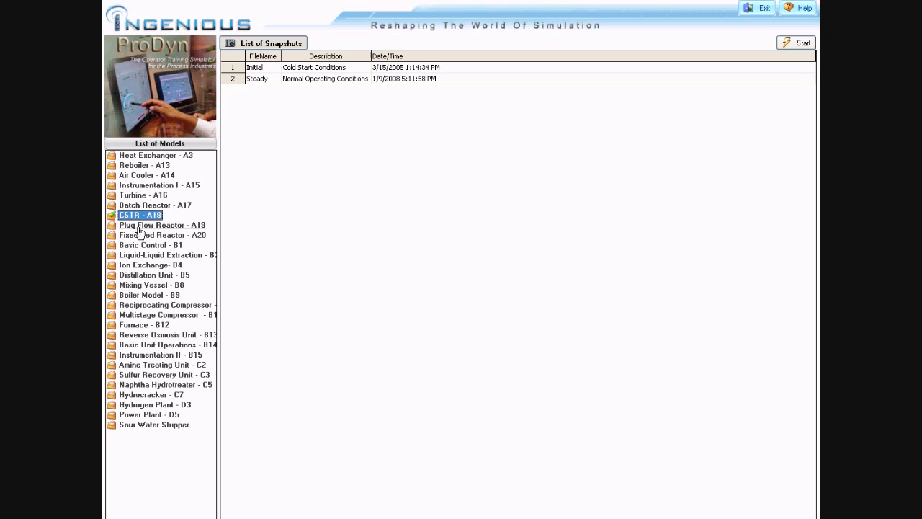
left_click(141, 235)
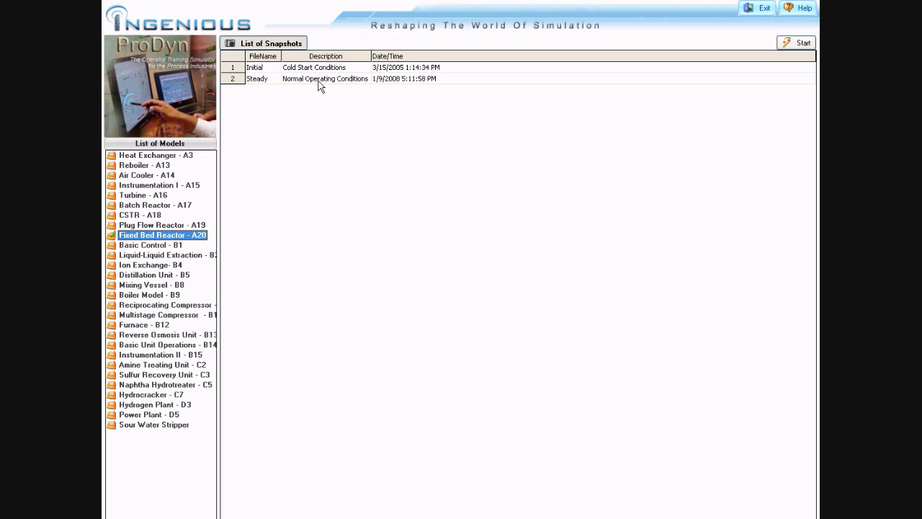
left_click(147, 297)
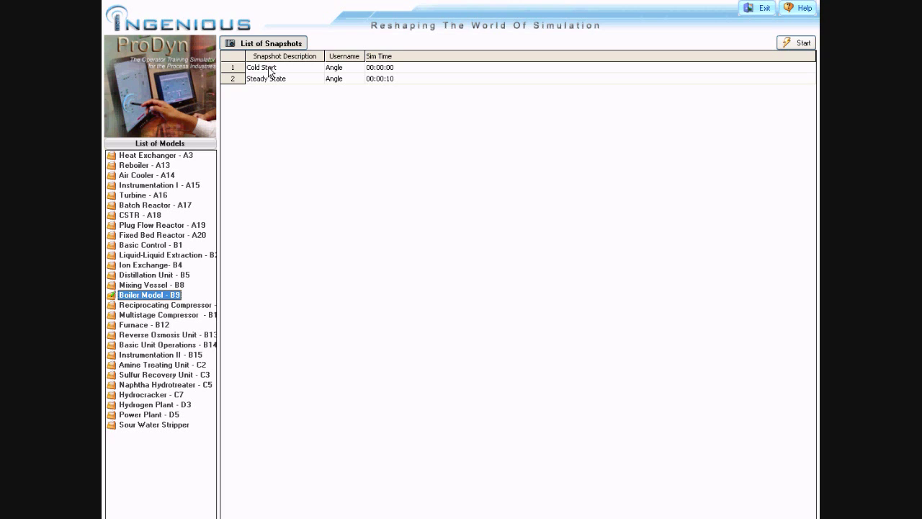
left_click(269, 69)
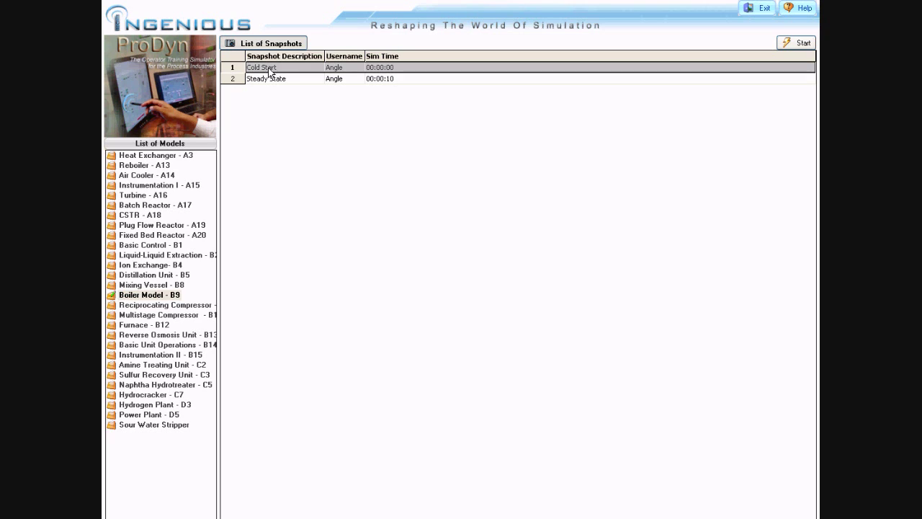
left_click(268, 79)
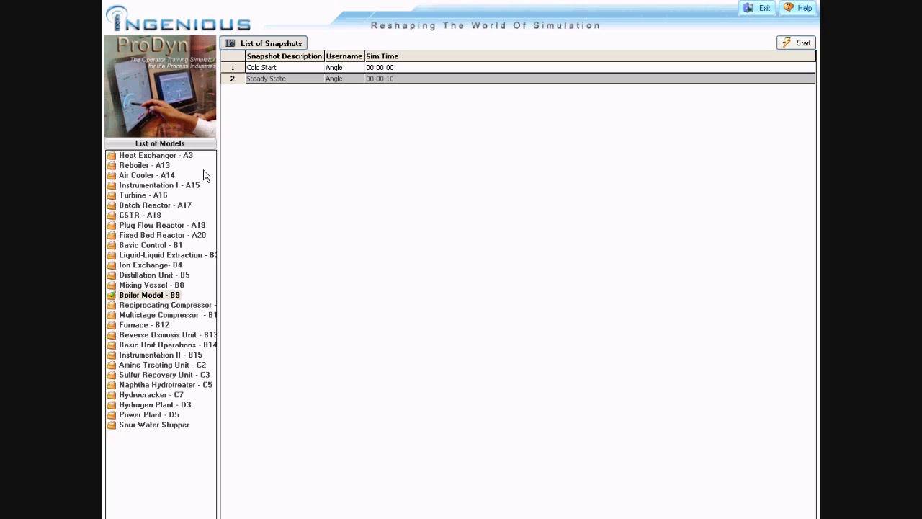
Step: Start the Basic Control - B1 model from its Steady snapshot with normal operating conditions
left_click(136, 246)
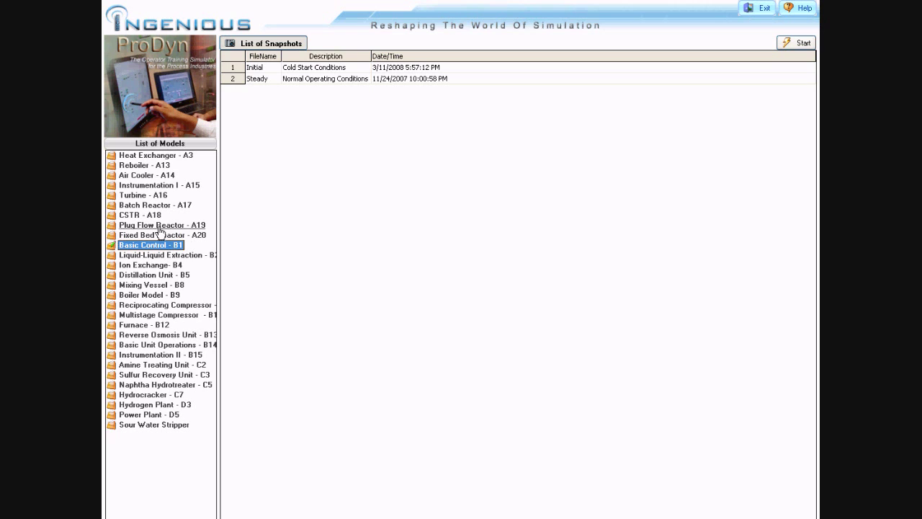
left_click(260, 82)
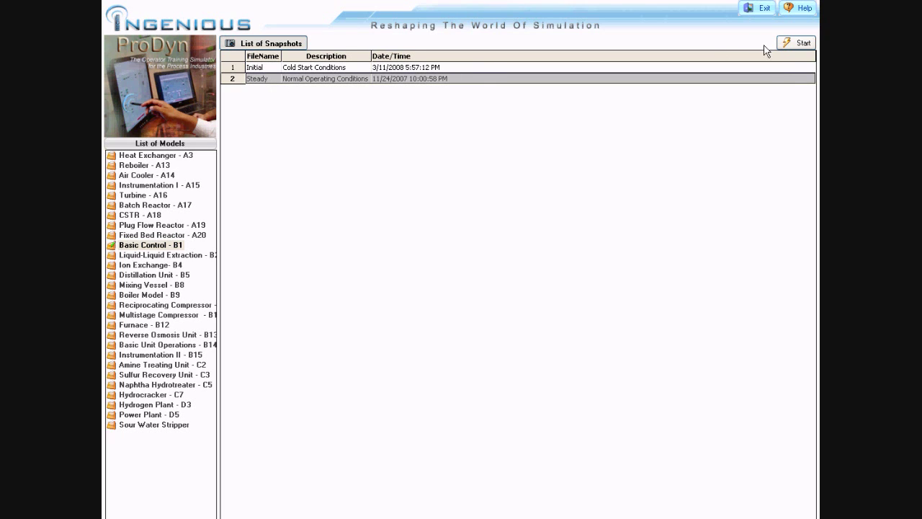
left_click(801, 44)
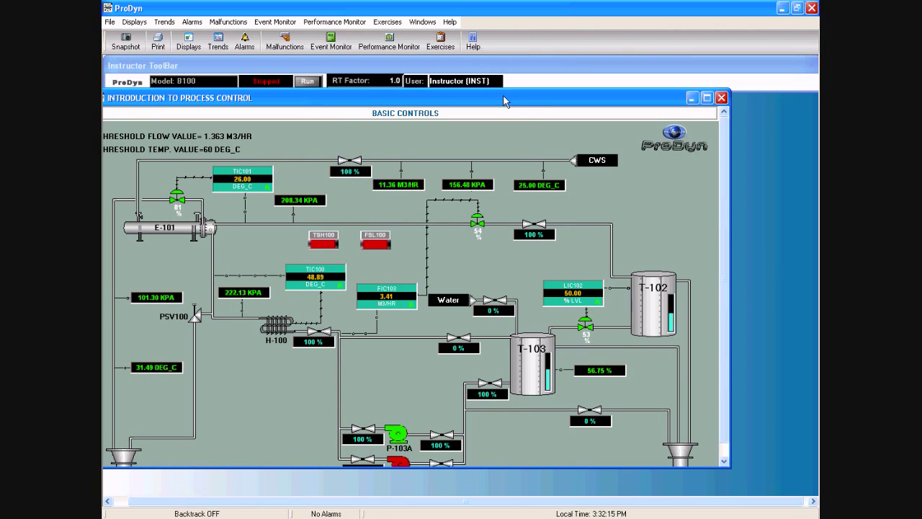
Step: Reposition and enlarge the Basic Controls display so the whole process diagram fits, and run the simulation
left_click_drag(504, 97, 570, 100)
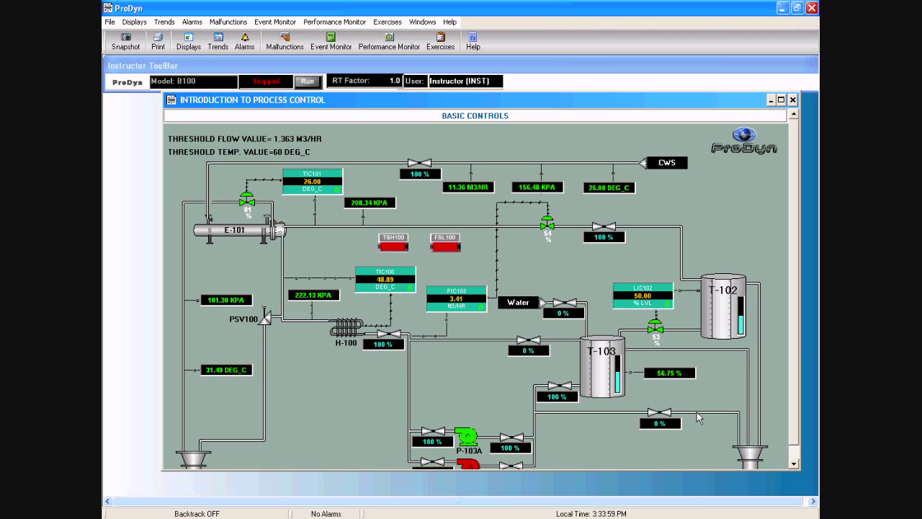
left_click_drag(799, 469, 816, 487)
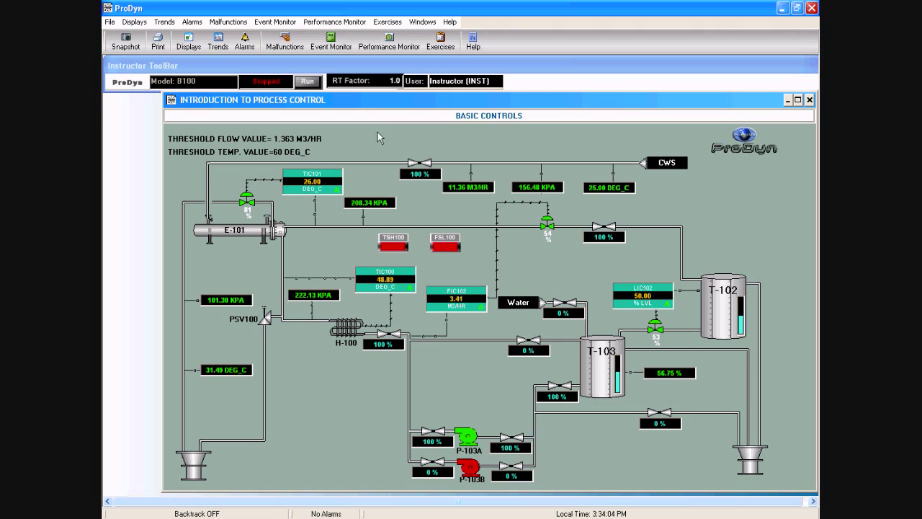
left_click_drag(376, 98, 363, 99)
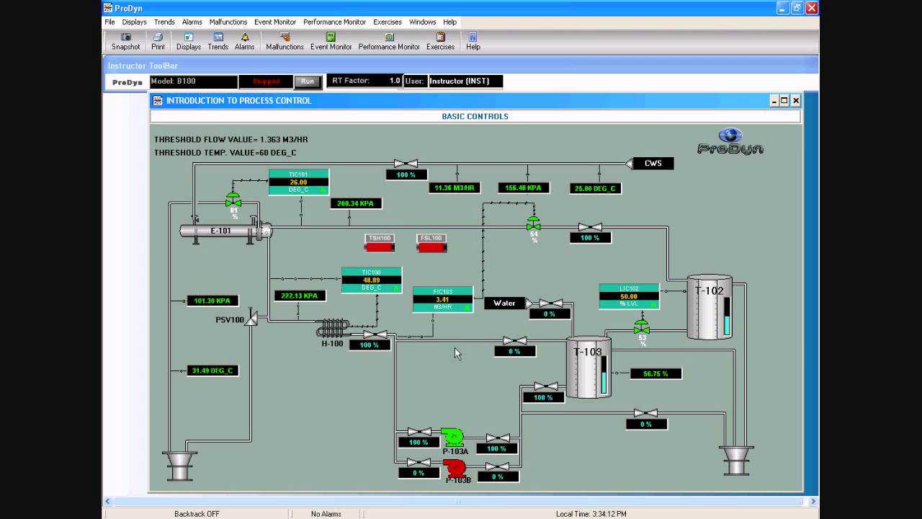
left_click(307, 83)
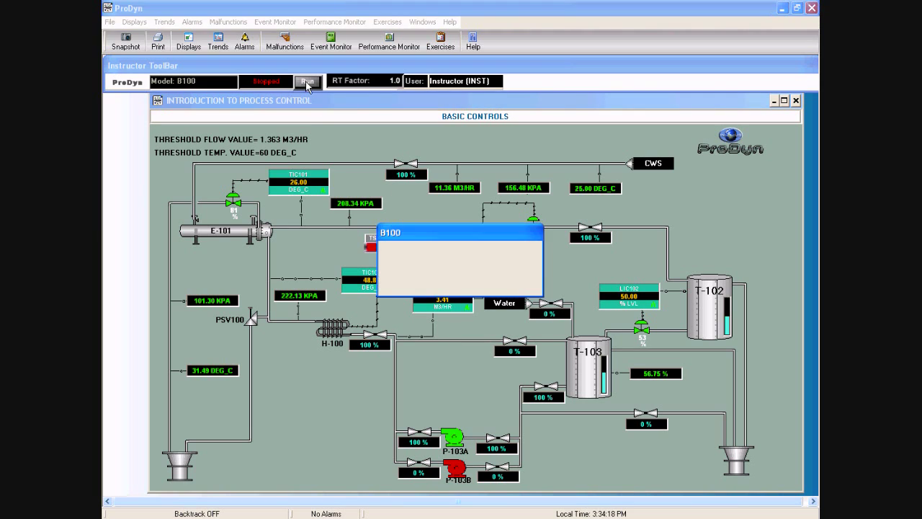
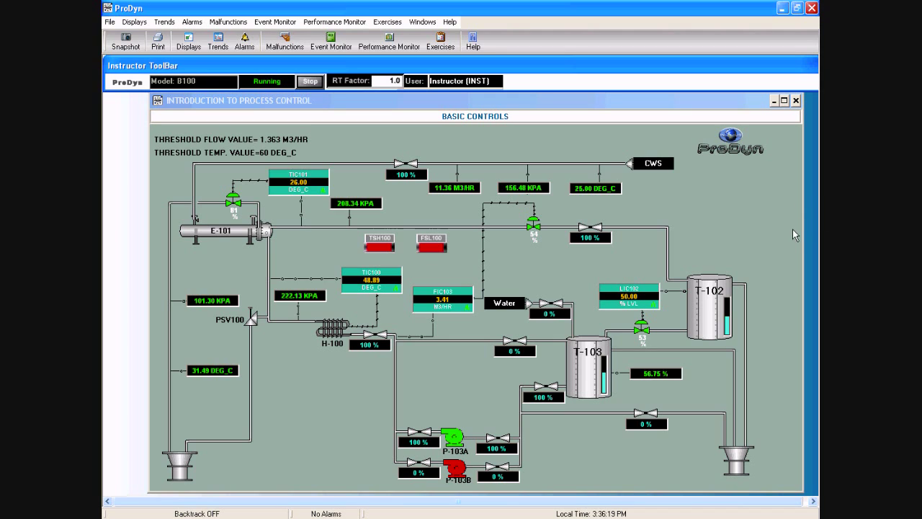
Step: Open the LIC102 level controller, move it clear of the diagram, and set its trend to 2 min with the PV scale
left_click(637, 299)
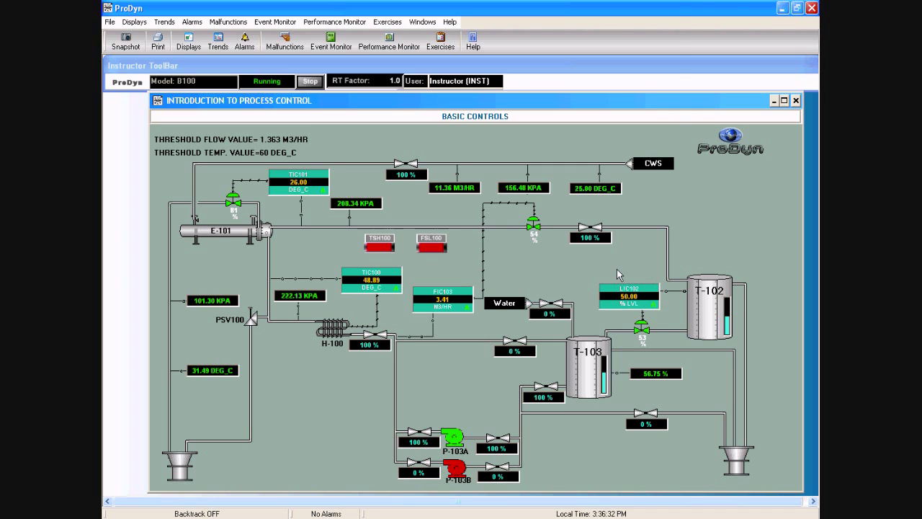
left_click(629, 295)
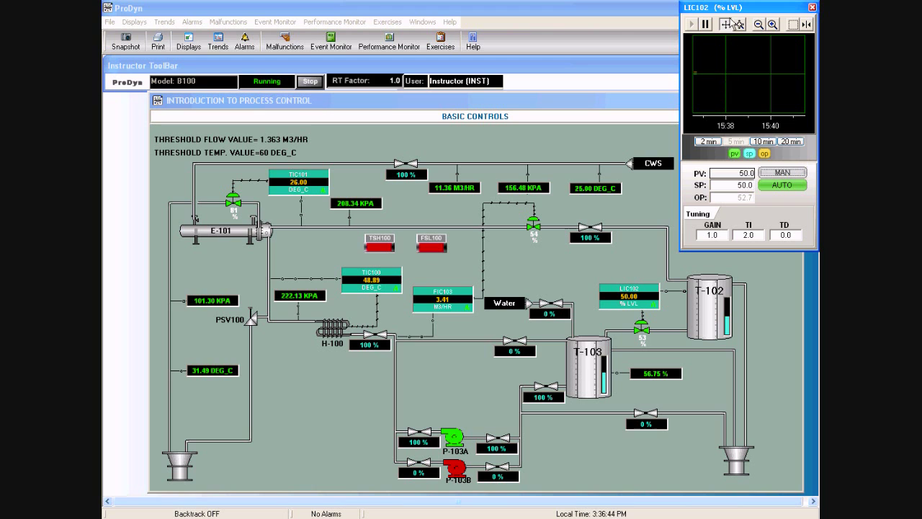
left_click_drag(734, 8, 620, 12)
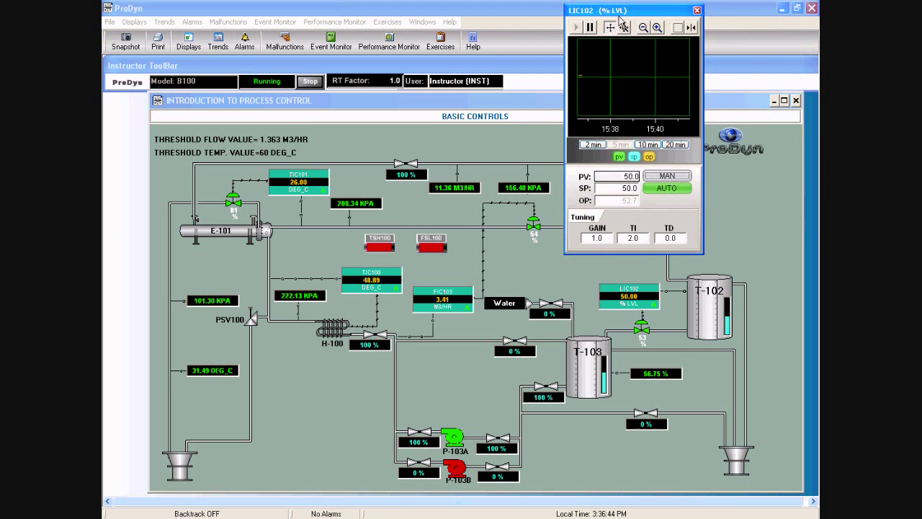
left_click(593, 146)
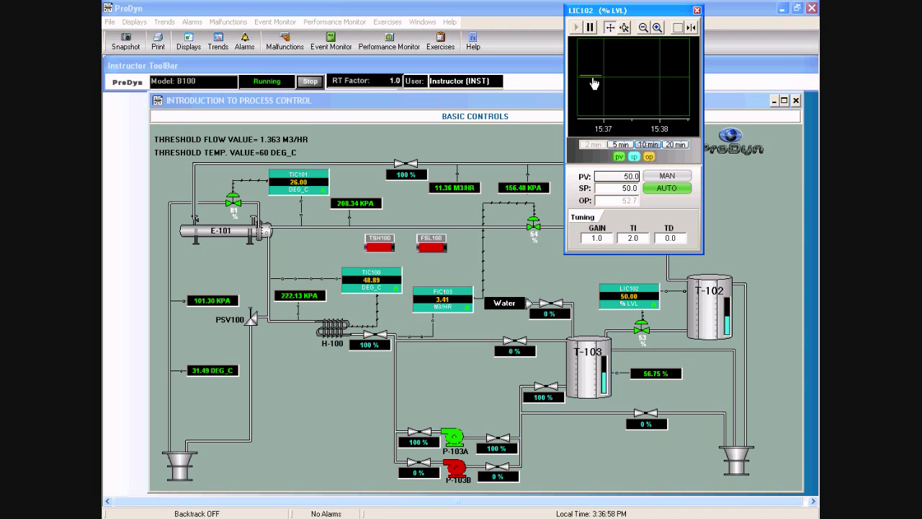
left_click(619, 157)
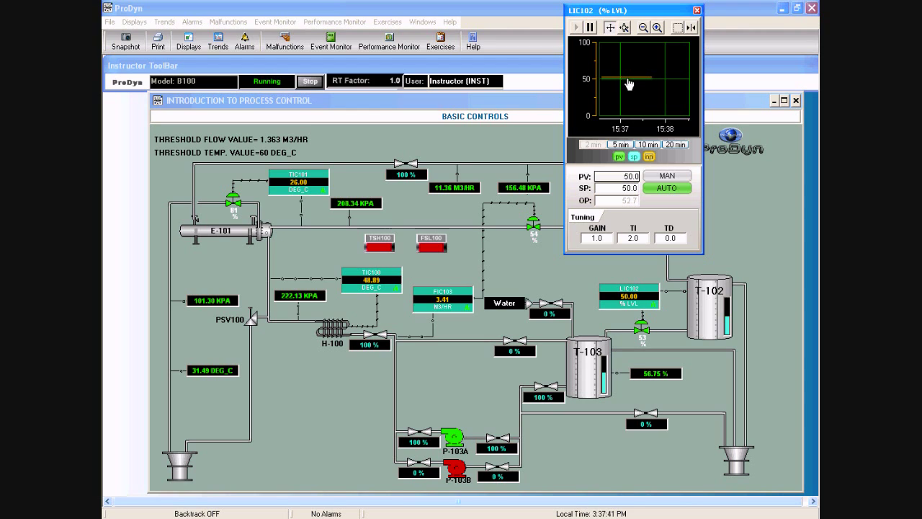
Step: Set the LIC102 controller's setpoint to 75 in AUTO mode
left_click(667, 176)
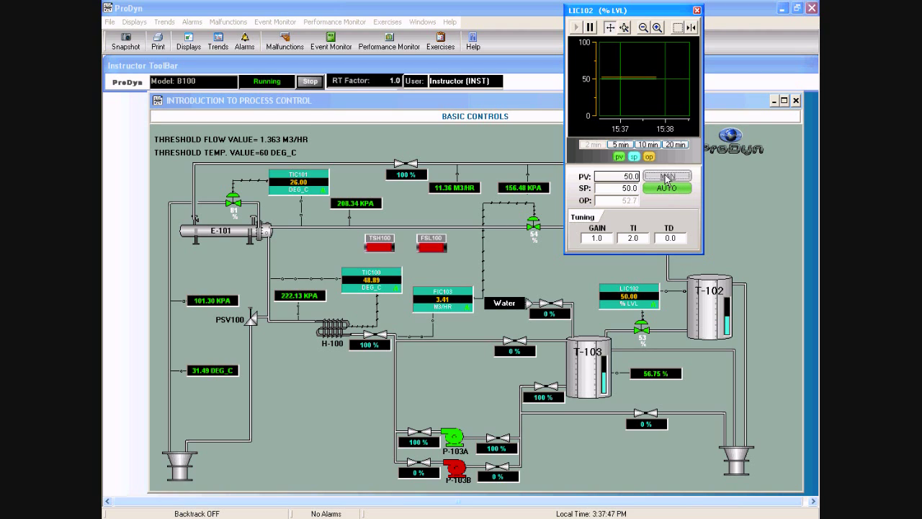
left_click(668, 190)
left_click(623, 186)
left_click(657, 191)
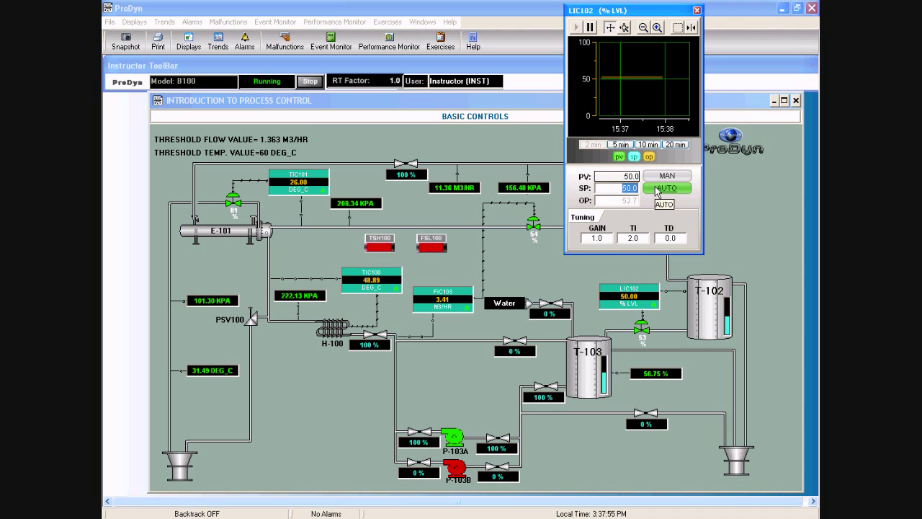
type("75")
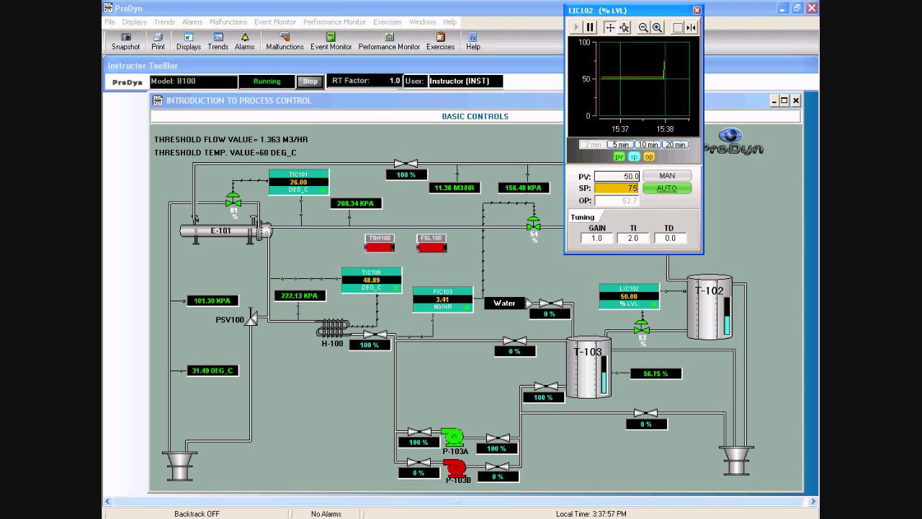
key("Return")
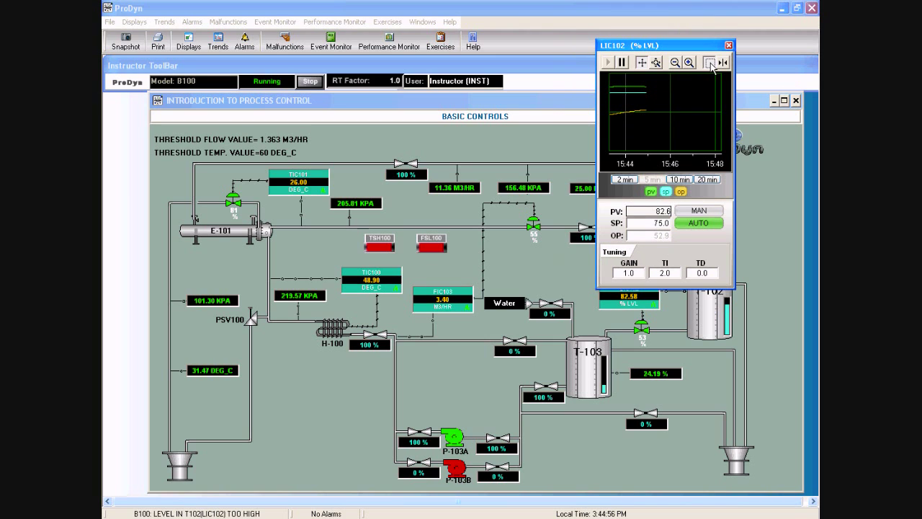
Step: Zoom in on the curves of the LIC102 trend to examine the level response, and close the controller window
left_click(710, 63)
left_click(638, 86)
left_click_drag(638, 85, 644, 92)
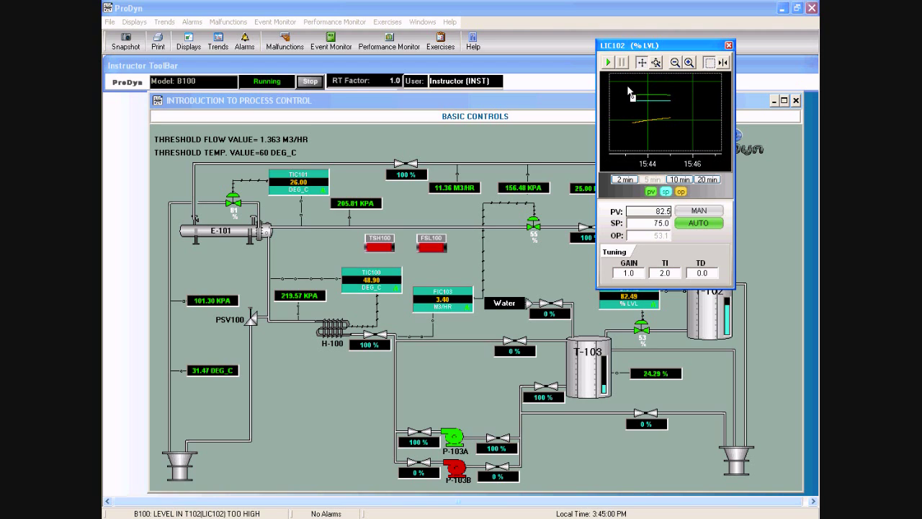
left_click_drag(626, 86, 681, 137)
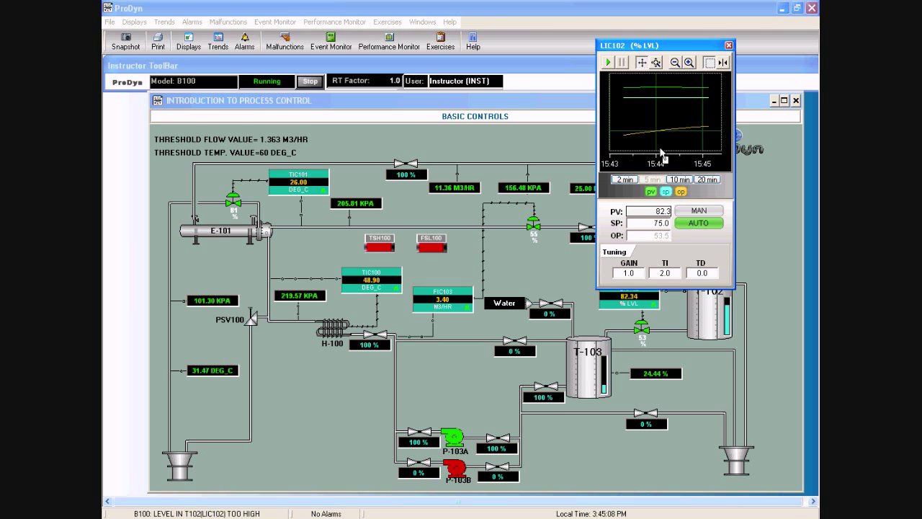
left_click(625, 183)
left_click(712, 273)
left_click(728, 45)
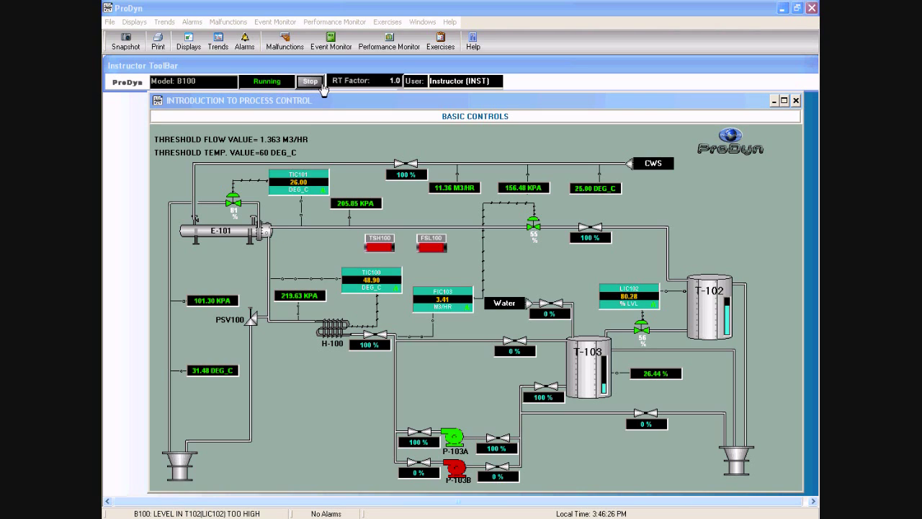
Step: Open the active alarms list, view the details of the T102 level alarm, and close the list
left_click(393, 85)
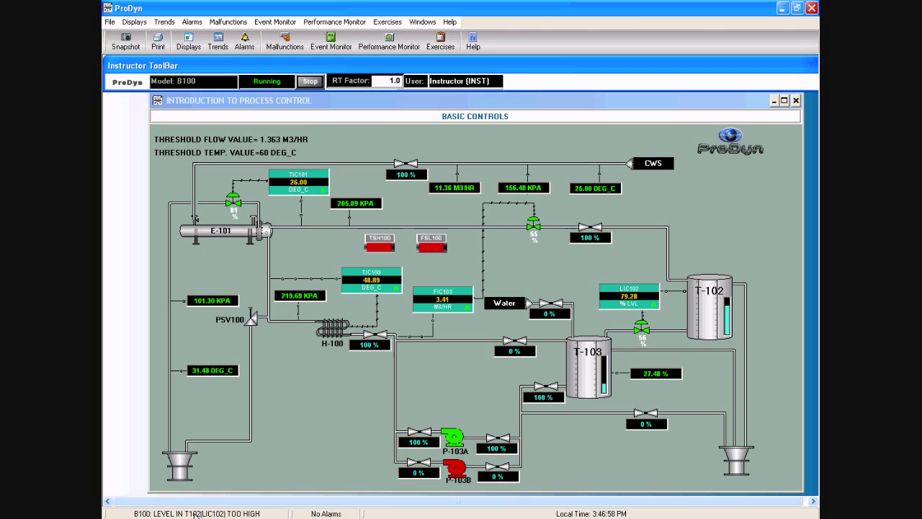
double_click(335, 514)
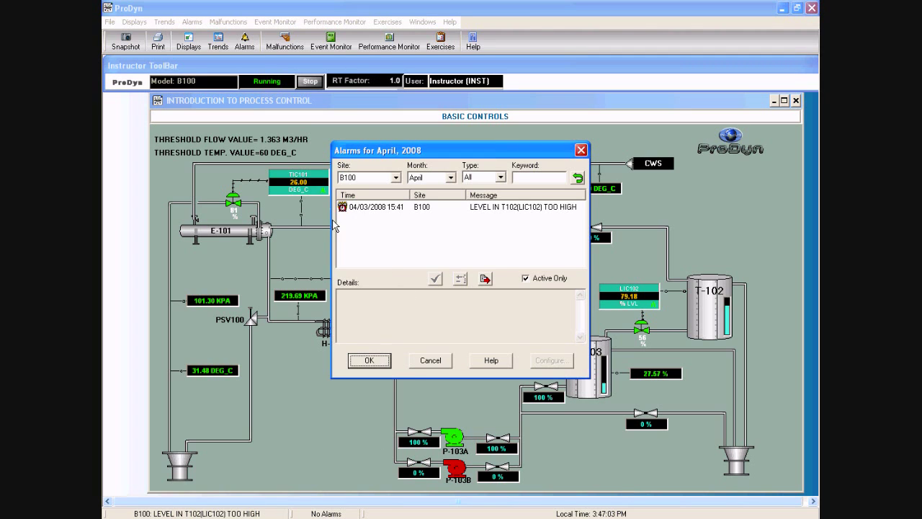
left_click(369, 208)
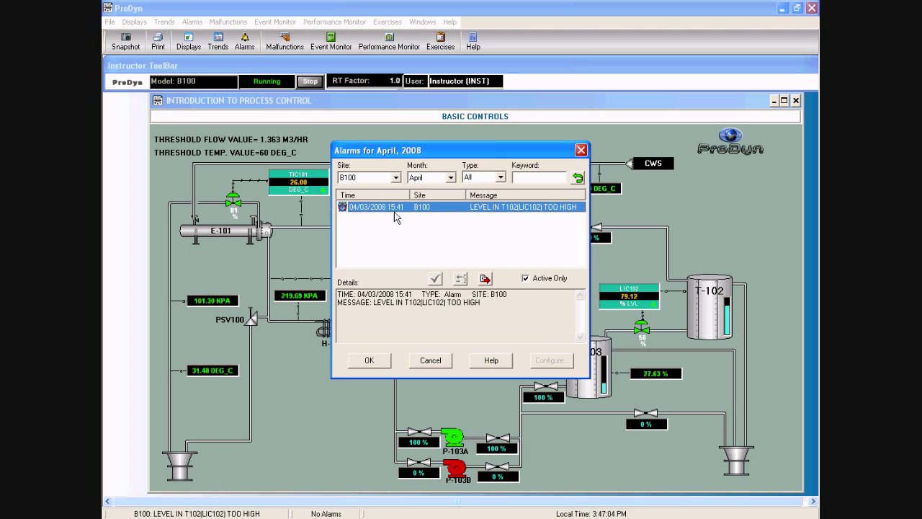
left_click(582, 151)
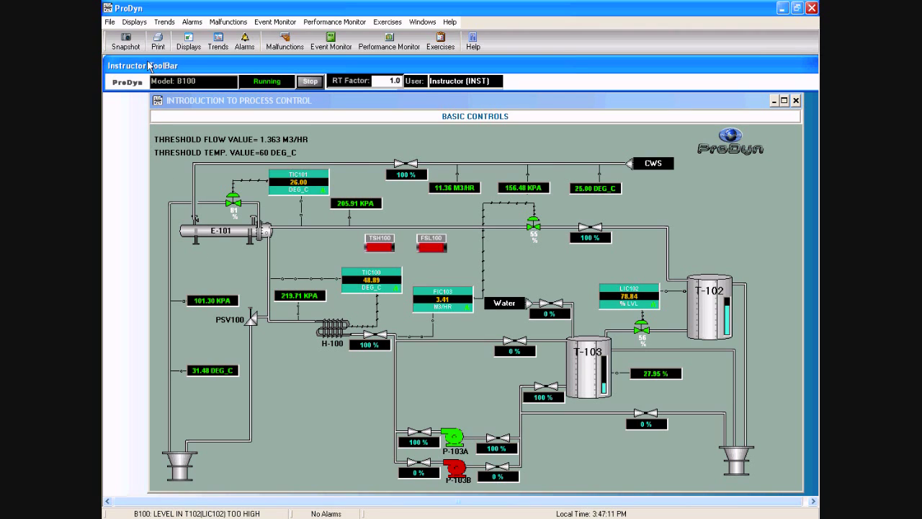
Step: Try to open the Users management function
left_click(108, 24)
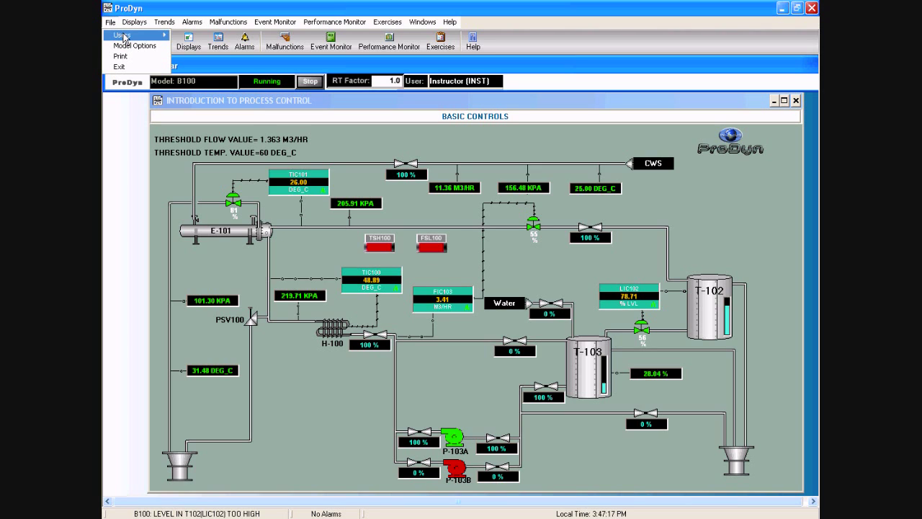
mouse_move(124, 36)
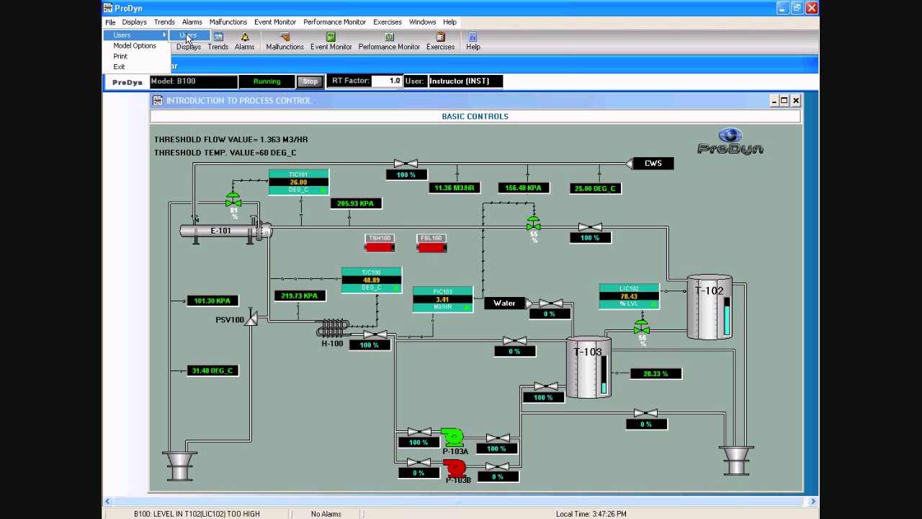
left_click(187, 38)
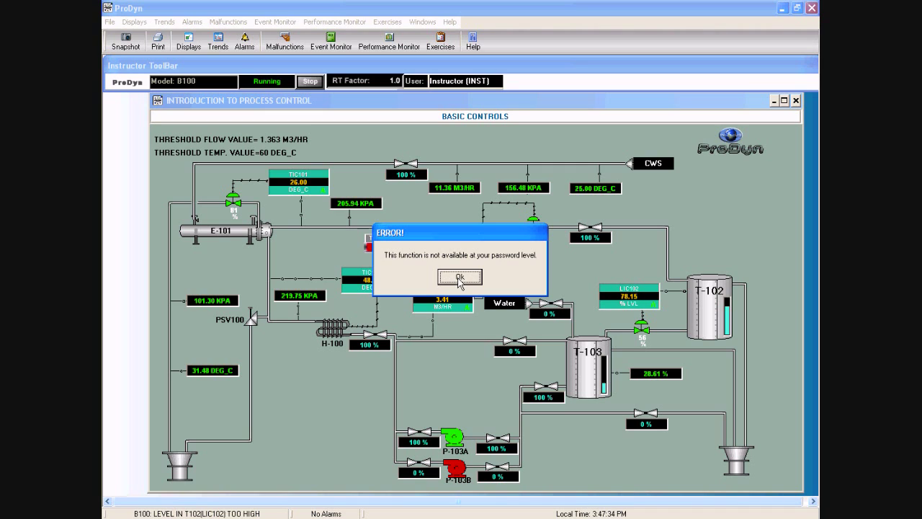
left_click(459, 278)
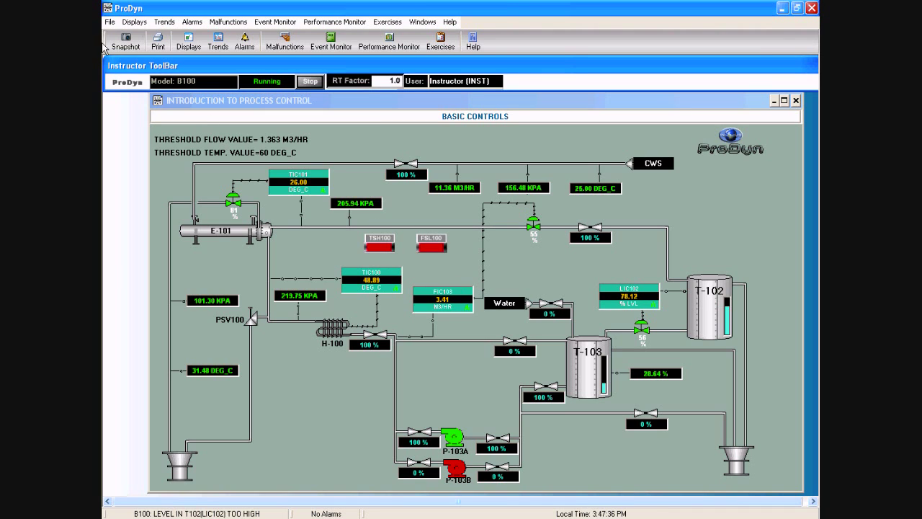
Step: Open the model options and keep BASIC CONTROLS.Dis as the default display after viewing the available choices
left_click(111, 22)
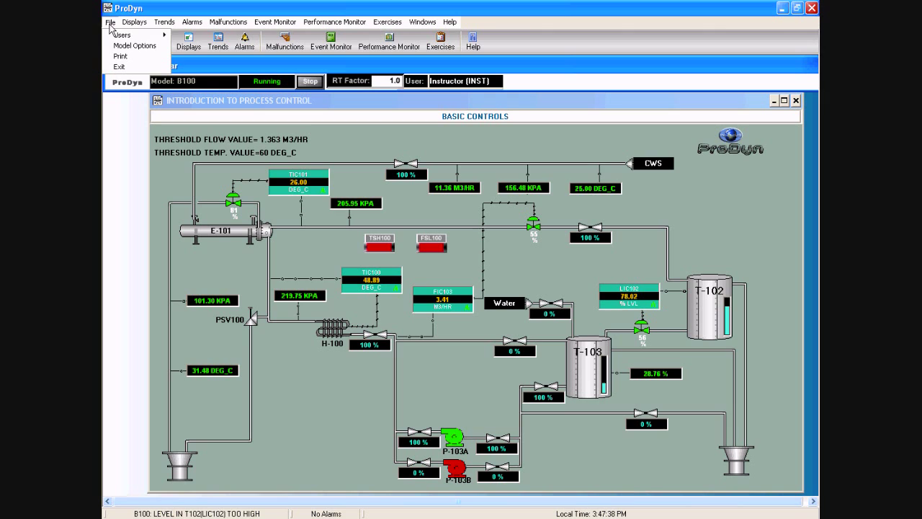
left_click(124, 47)
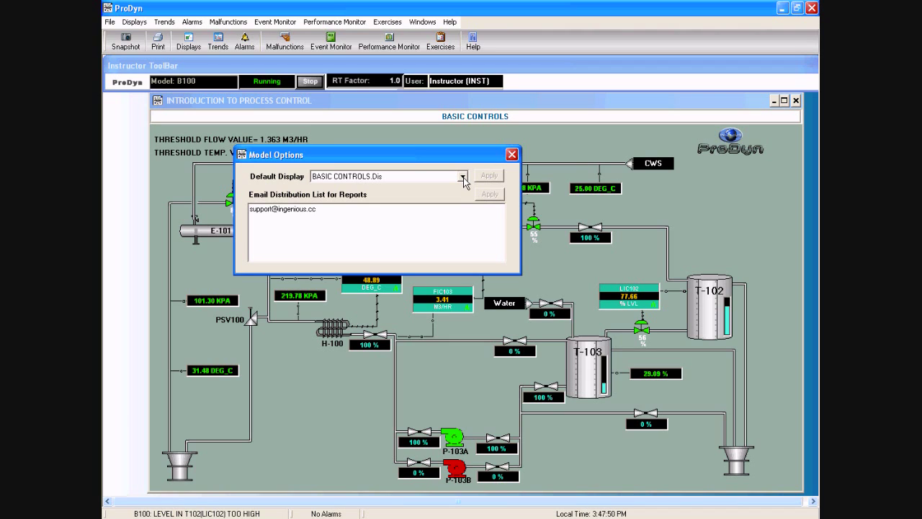
left_click(462, 177)
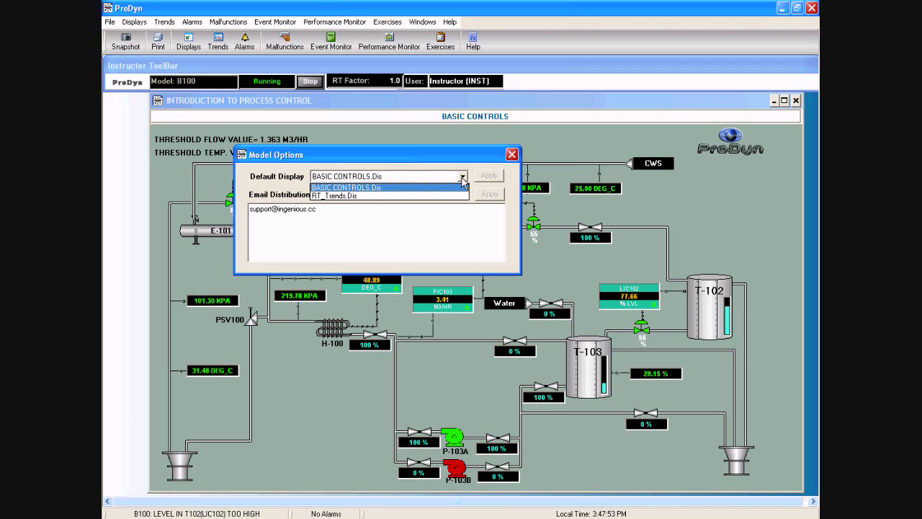
left_click(394, 182)
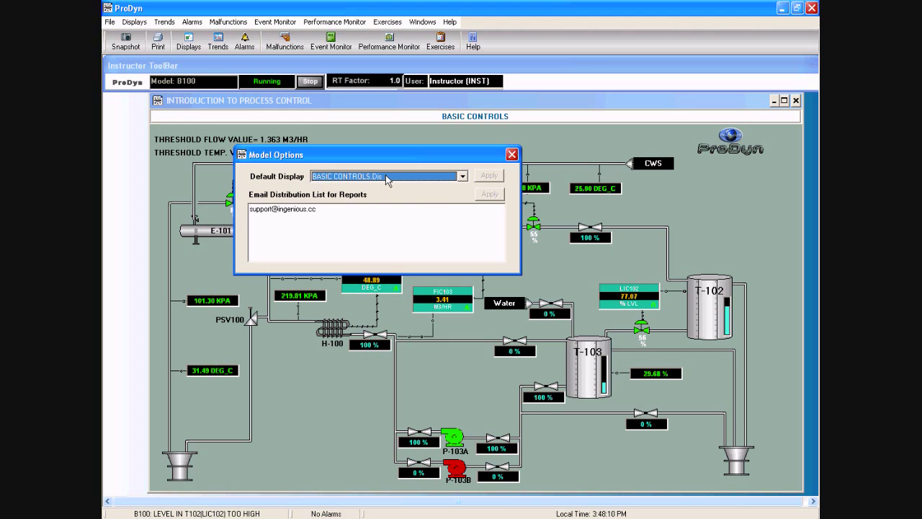
Step: Try starting a new line in the email distribution list for reports, and close the model options without applying
left_click(323, 211)
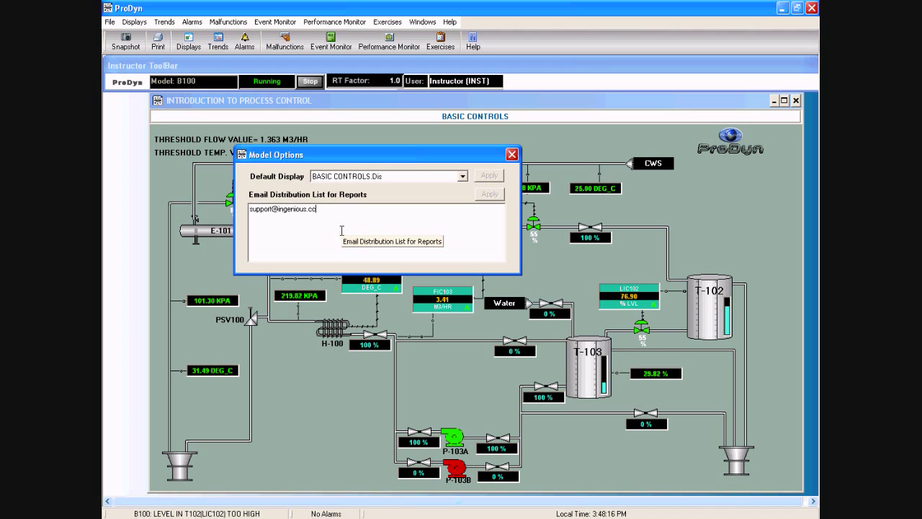
key("Return")
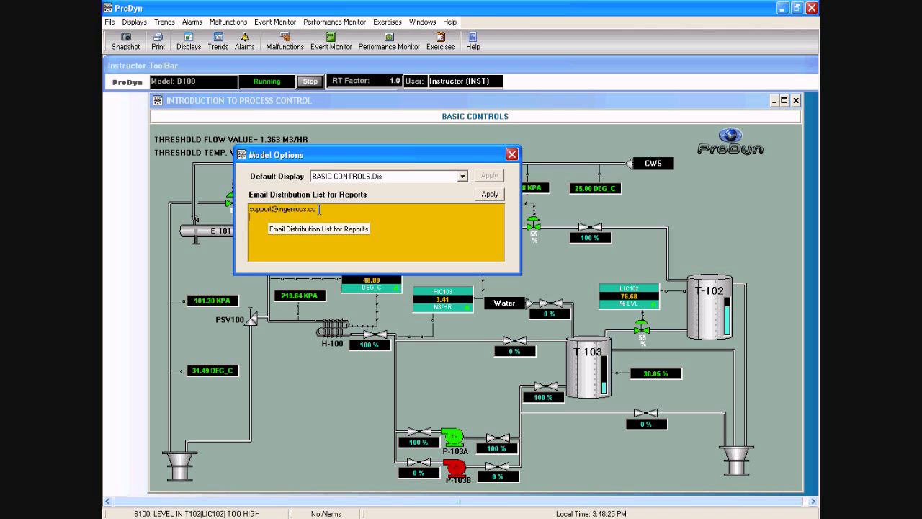
left_click_drag(320, 209, 241, 212)
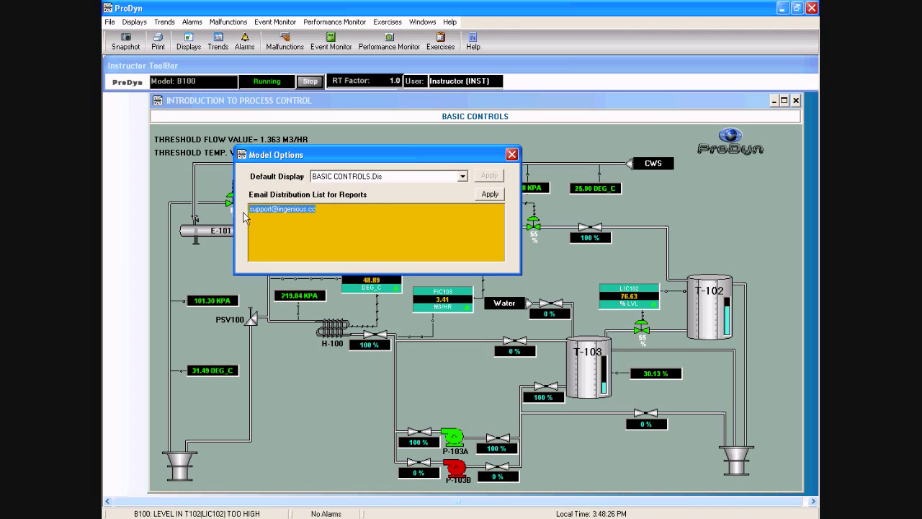
left_click(327, 210)
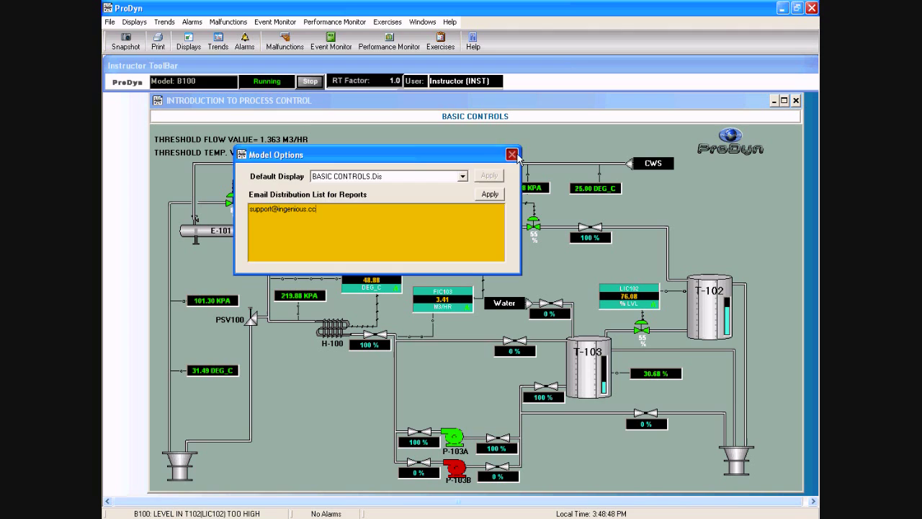
left_click(513, 155)
Step: Open the RT_Trends display of model B100 to view the real-time trends
left_click(111, 22)
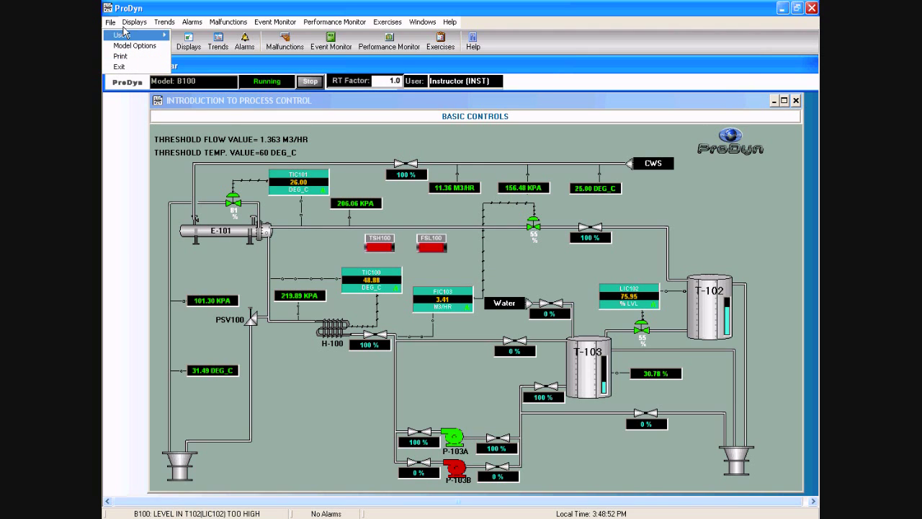
mouse_move(135, 22)
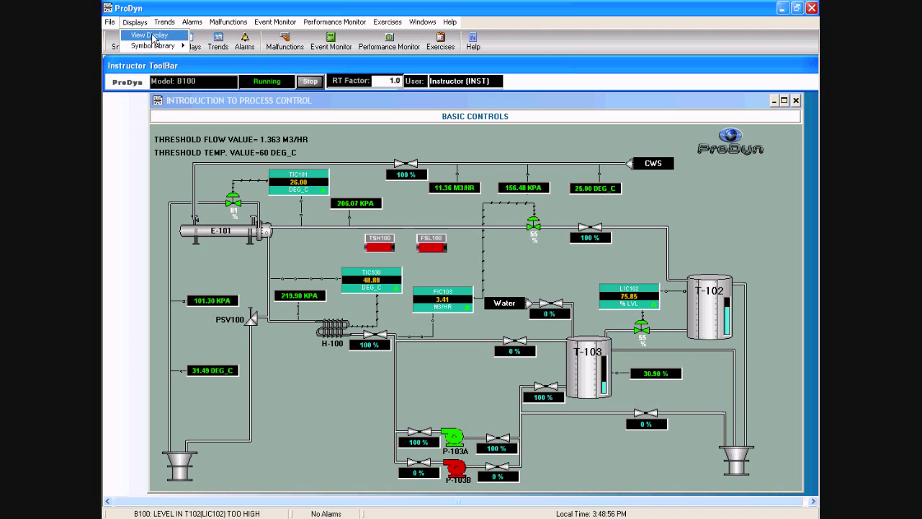
left_click(151, 35)
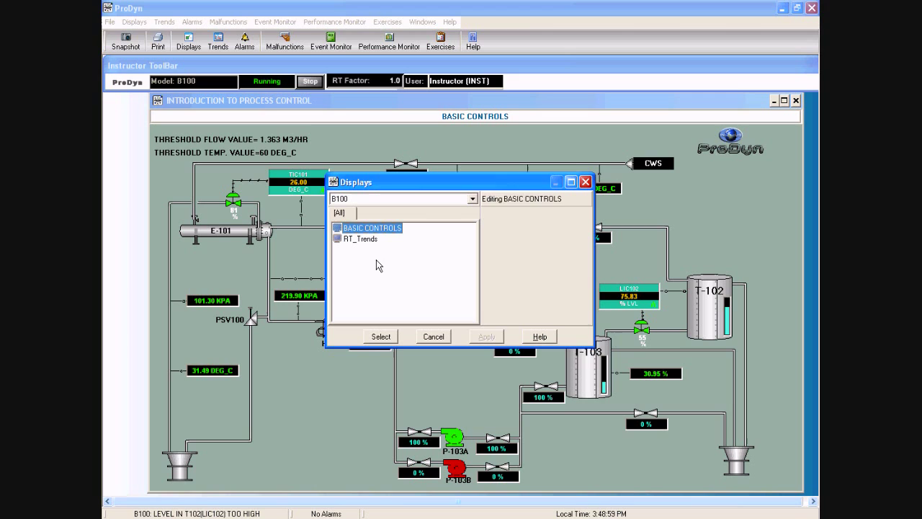
left_click(363, 240)
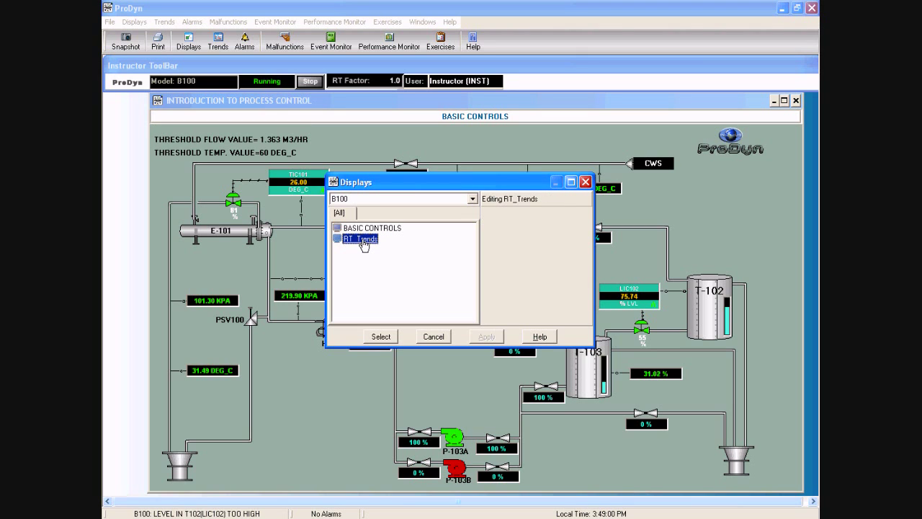
double_click(364, 241)
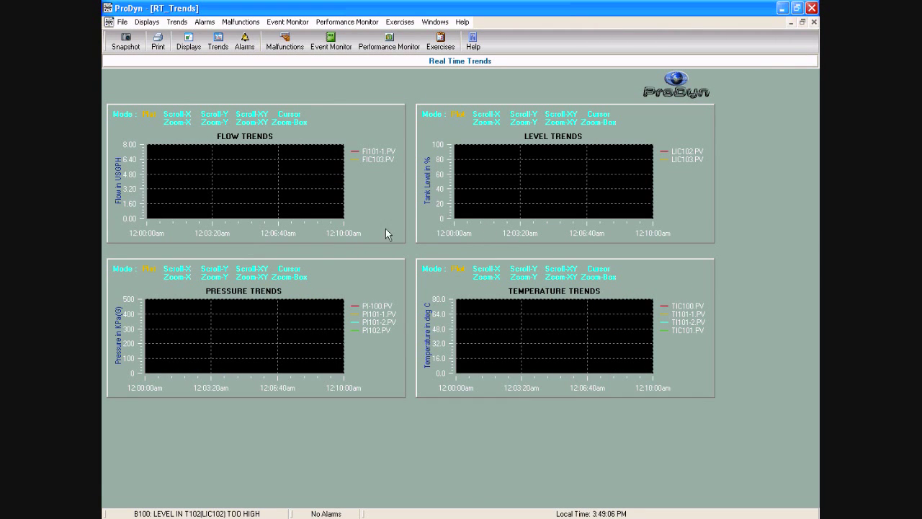
Step: Select the RT_Trends display again from the list of model B100 displays
left_click(187, 40)
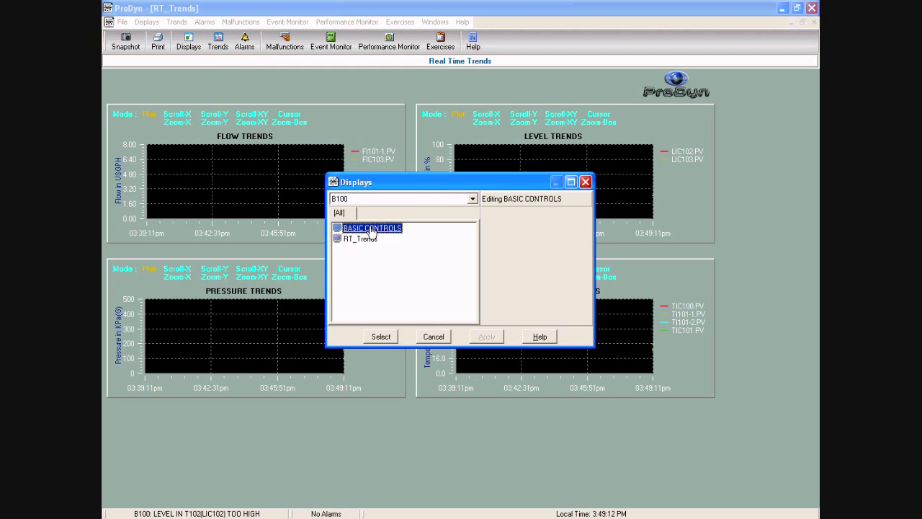
left_click(361, 239)
double_click(360, 239)
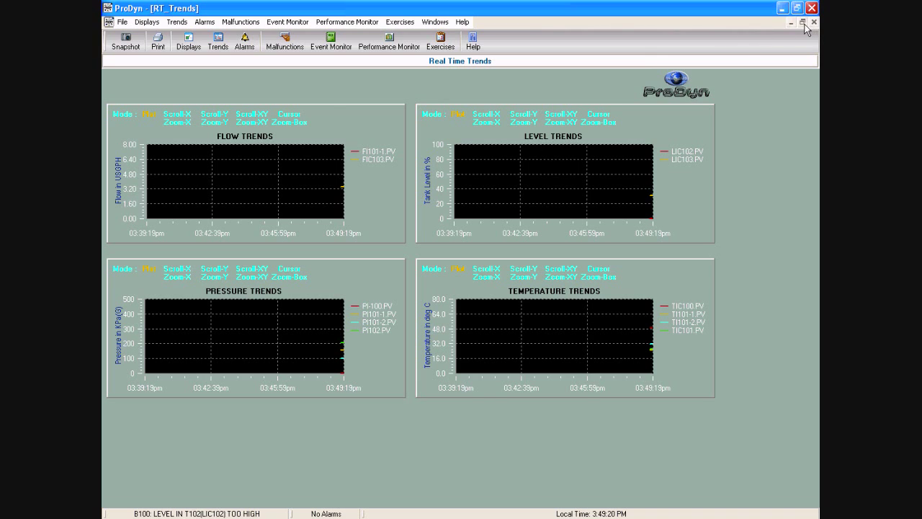
Step: Open the BASIC CONTROLS display, then move and enlarge its window to show the whole process down to pump P-103B
left_click(143, 23)
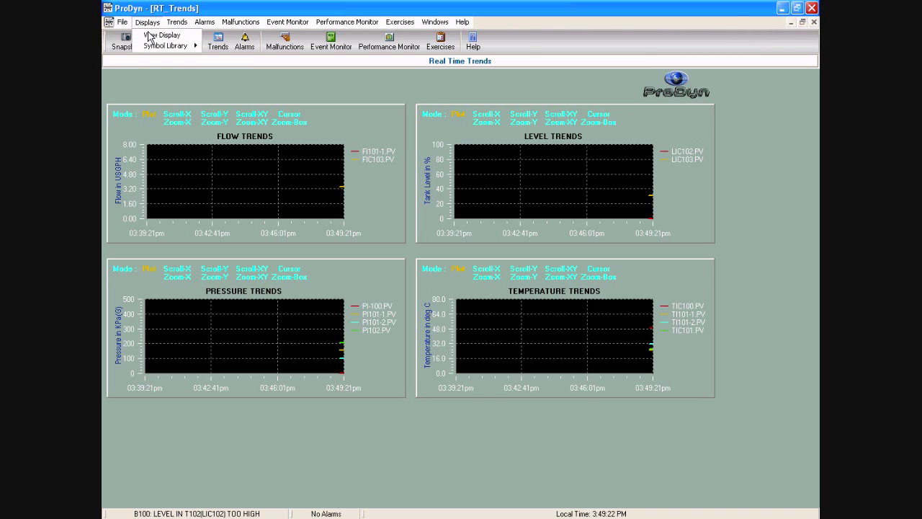
left_click(150, 34)
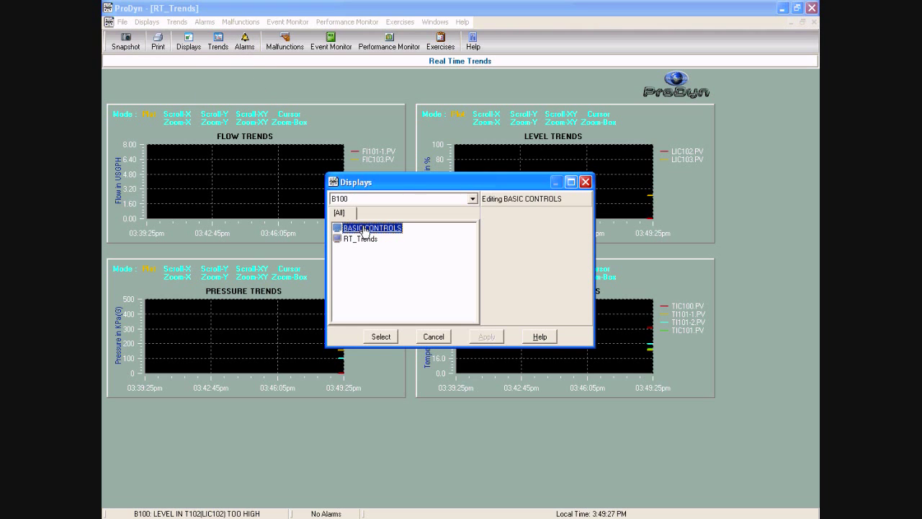
left_click(384, 338)
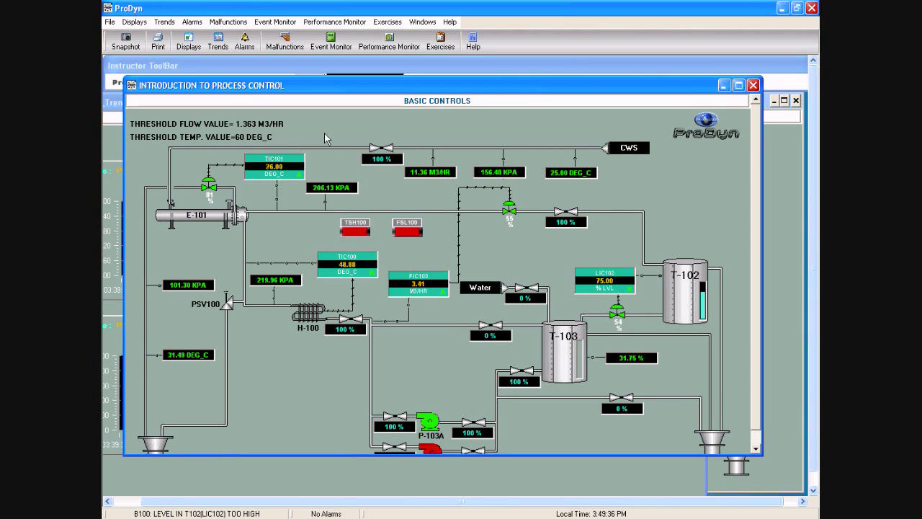
mouse_move(387, 86)
left_mouse_down()
mouse_move(375, 111)
mouse_move(376, 158)
mouse_move(398, 96)
left_mouse_up()
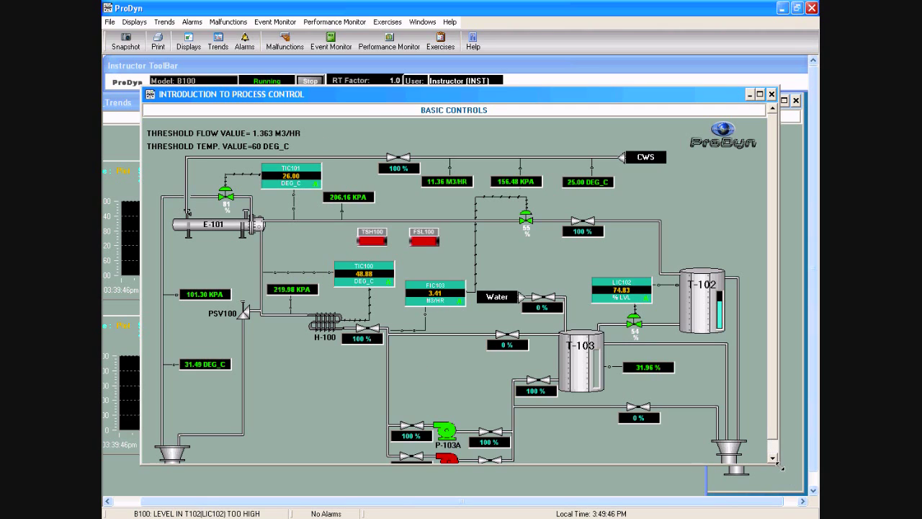
left_click_drag(782, 468, 796, 483)
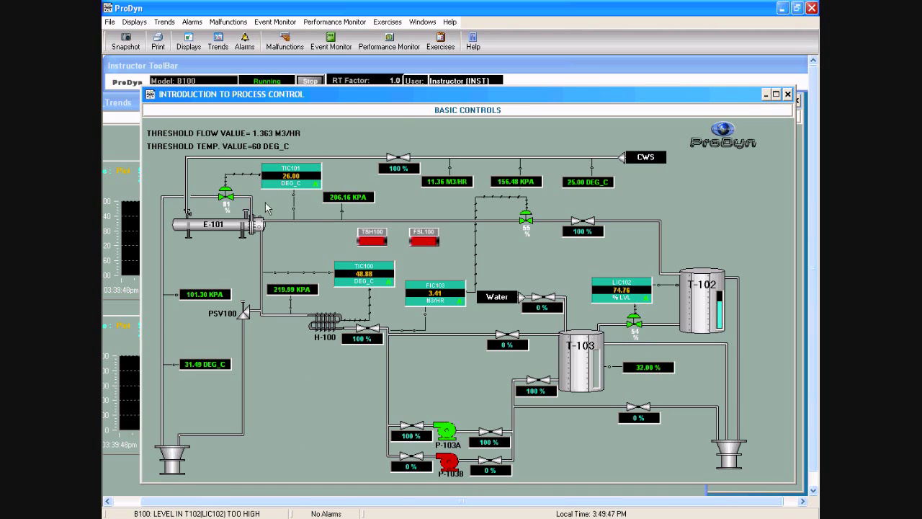
Step: Bring the real-time trends window to the front, scroll the Level Trends chart along X and zoom a box around its curves
left_click(168, 23)
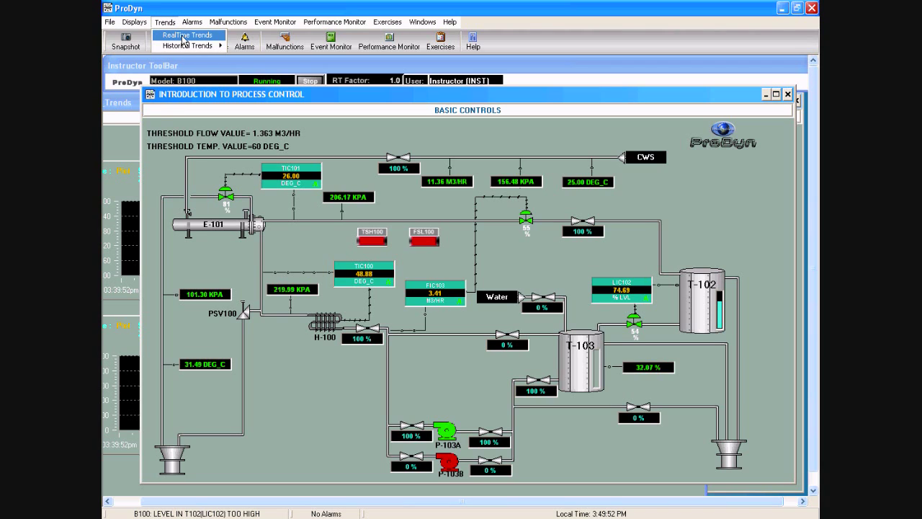
mouse_move(187, 42)
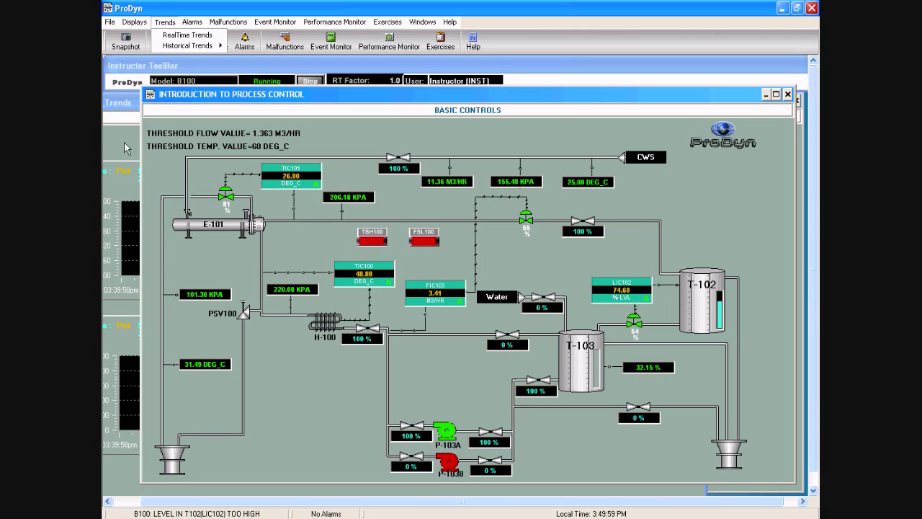
left_click(125, 144)
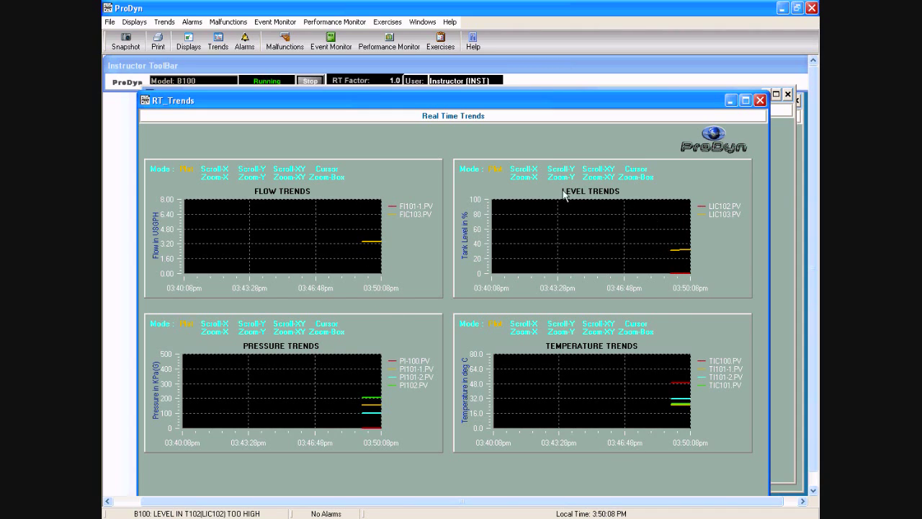
left_click(523, 170)
left_click_drag(571, 234, 537, 241)
left_click(634, 178)
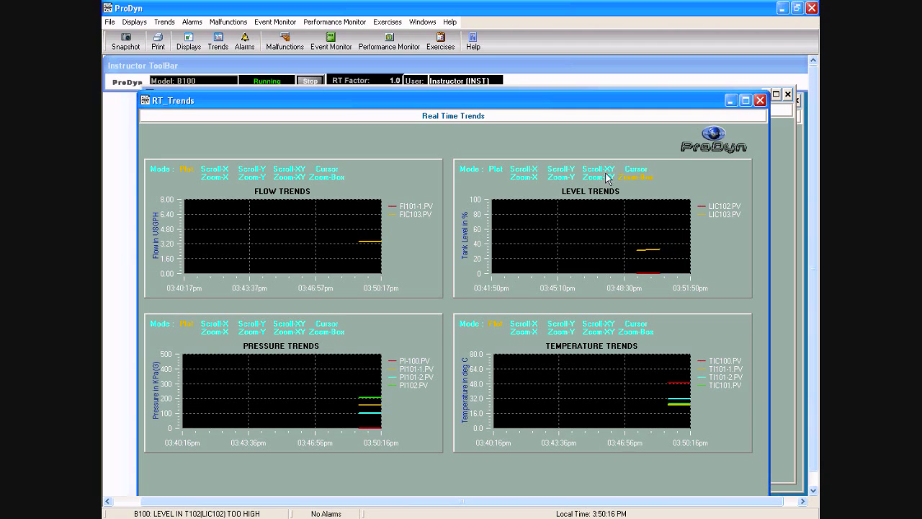
left_click_drag(623, 232, 675, 291)
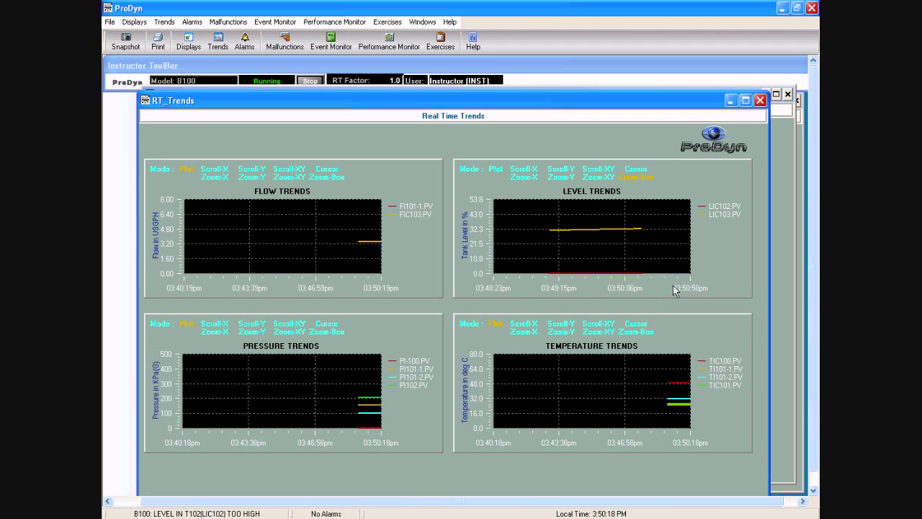
Step: Read values on the Level Trends curves with the chart cursor, and close the real-time trends window
left_click(635, 170)
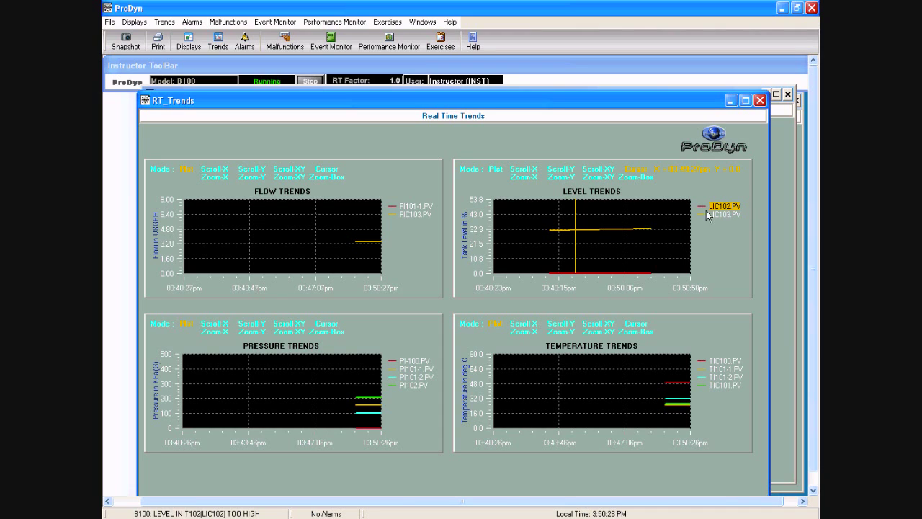
left_click(606, 225)
left_click(760, 100)
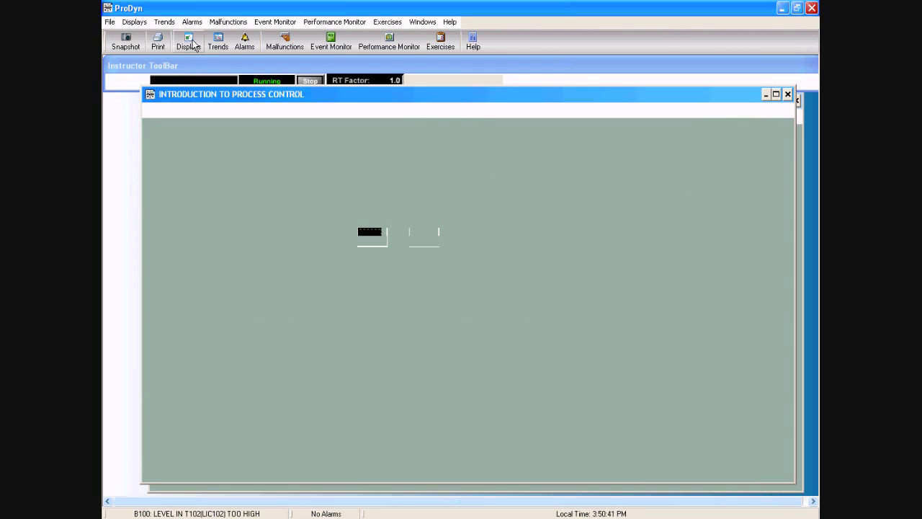
Step: Open the Level trend of model B100, reading the current point data from the site
left_click(219, 44)
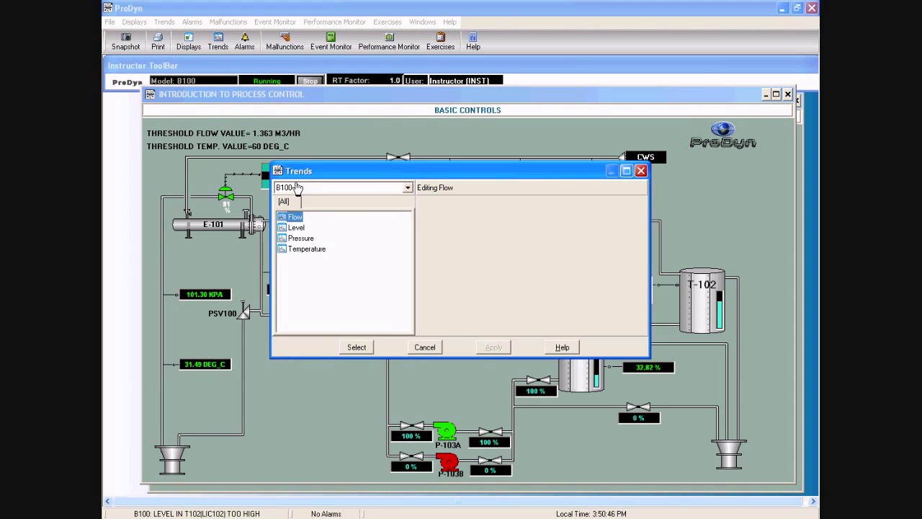
double_click(297, 229)
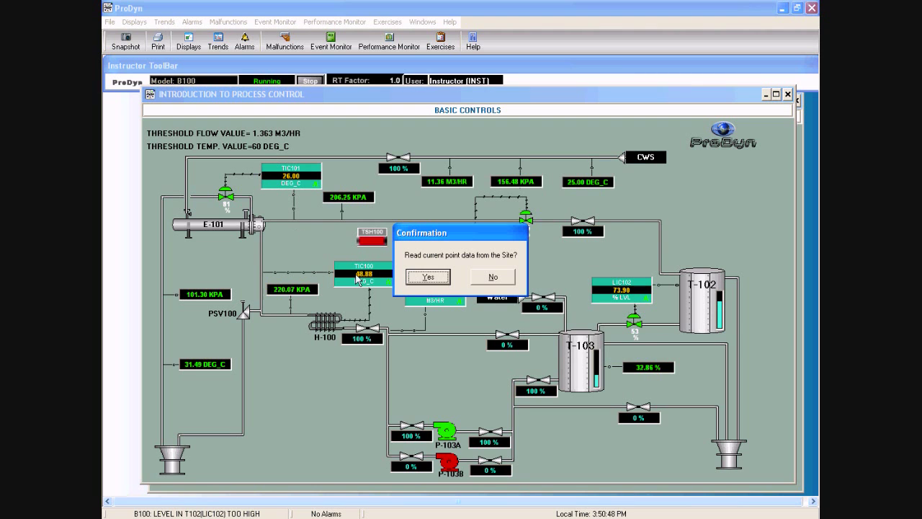
left_click(431, 281)
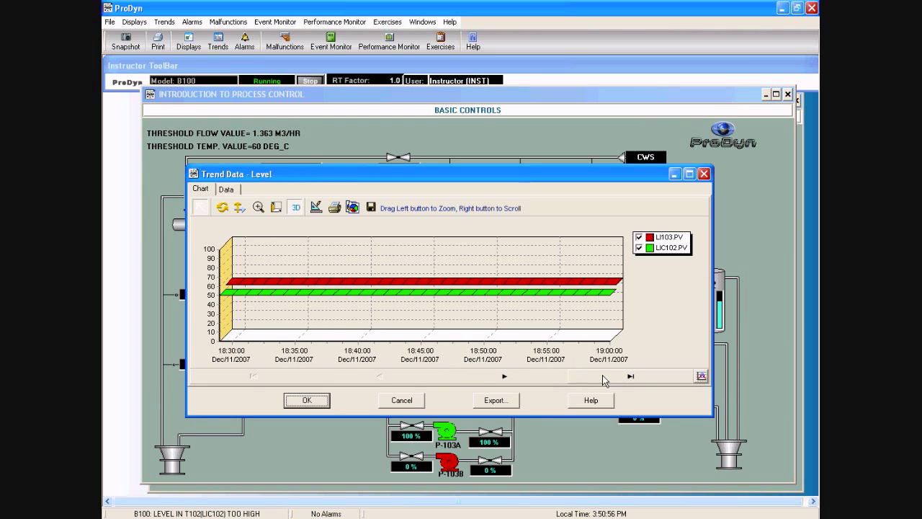
Step: Jump between the latest and earliest periods of the Level trend data, ending on the latest period
left_click(630, 375)
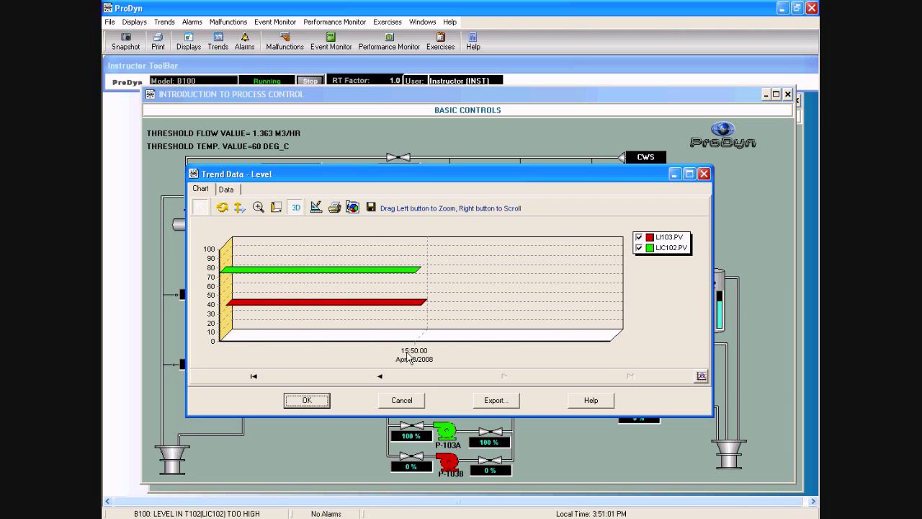
left_click(258, 381)
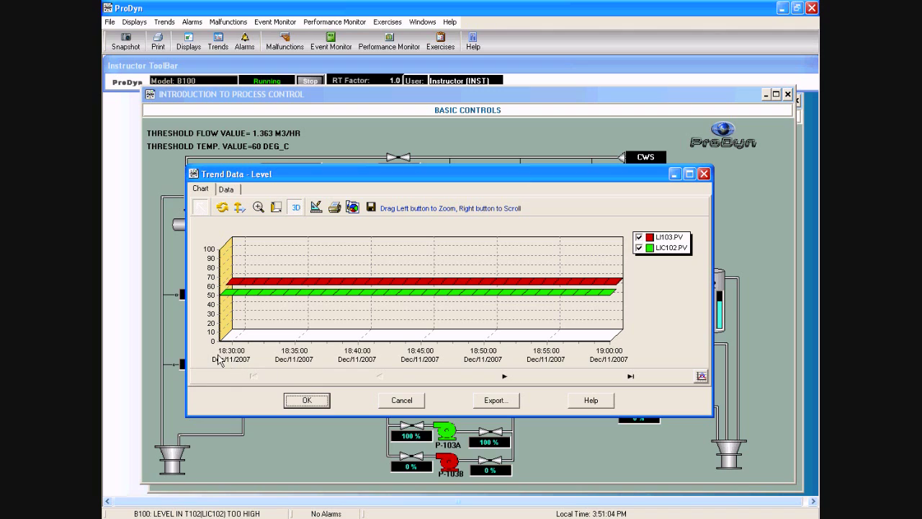
left_click(630, 376)
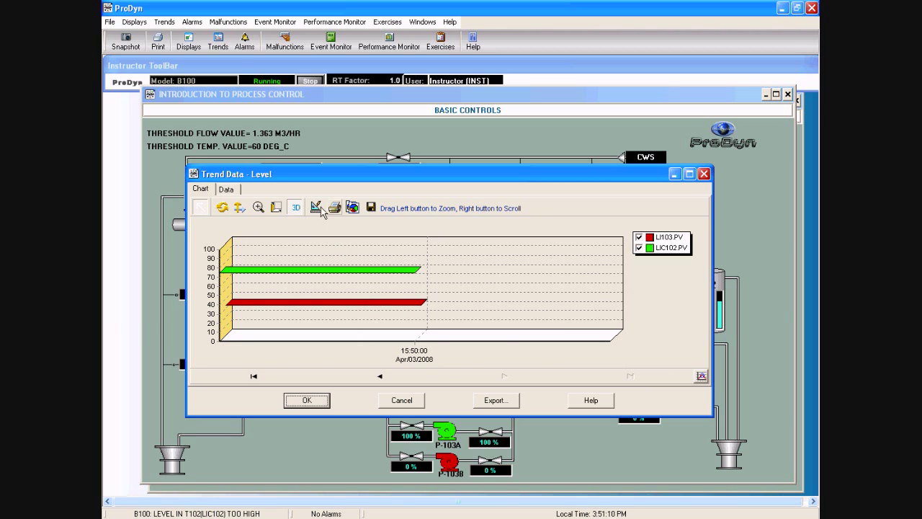
Step: Toggle the Level trend chart's 3D view off and on, and deepen its 3D effect to about 30 %
left_click(296, 208)
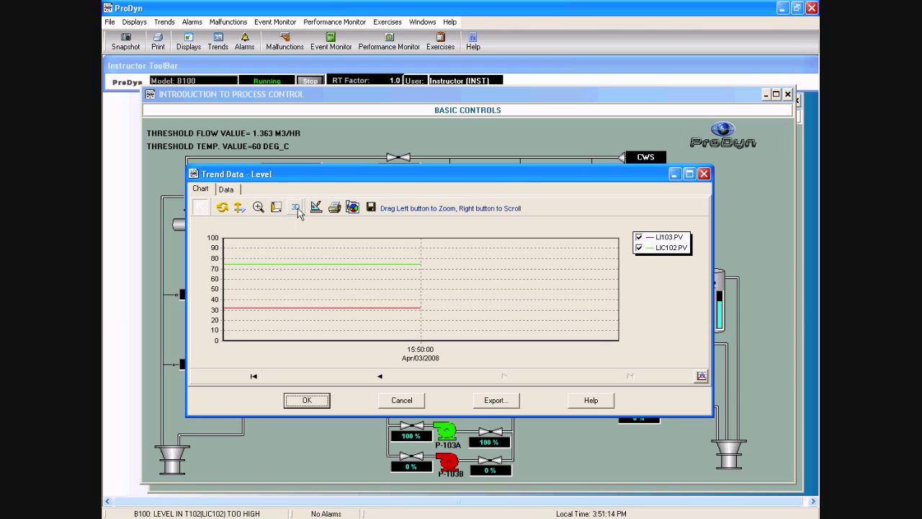
left_click(296, 208)
left_click(276, 207)
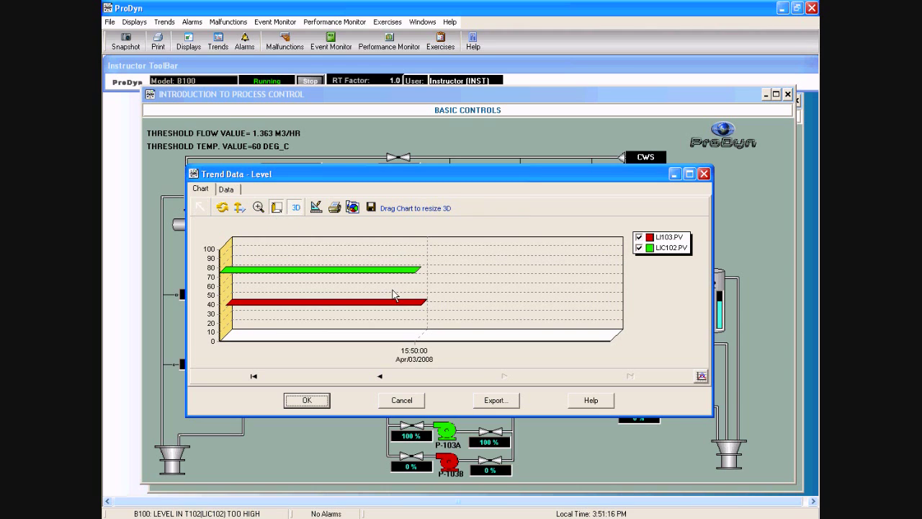
left_click_drag(406, 255, 362, 288)
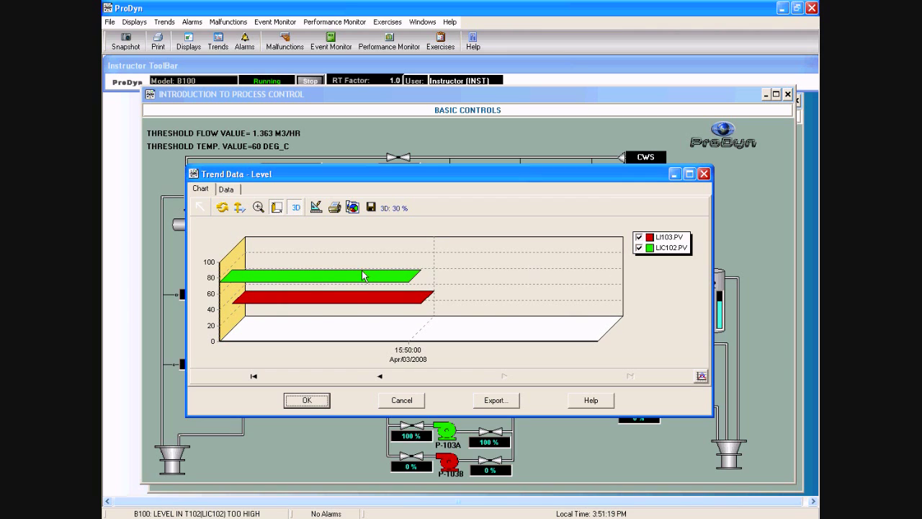
Step: Review the Level trend's data table and its data export format options, and close the trend without exporting
left_click(226, 191)
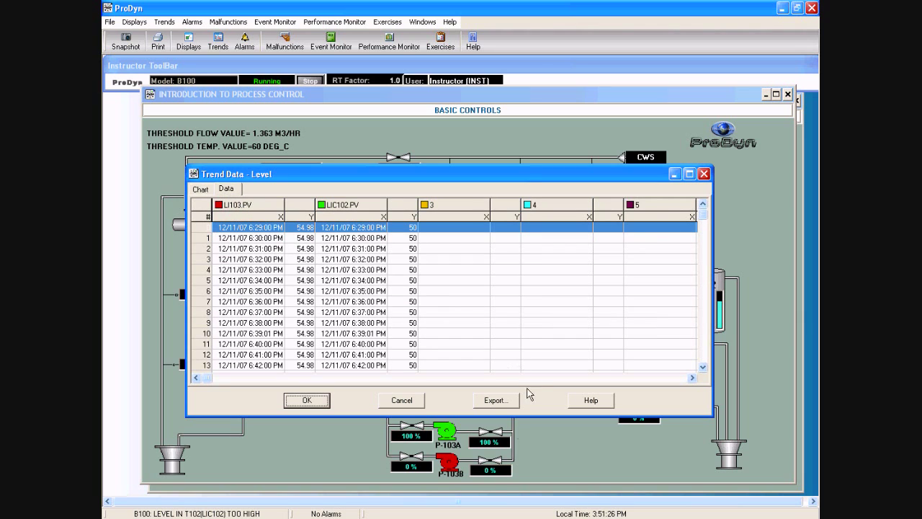
left_click(496, 401)
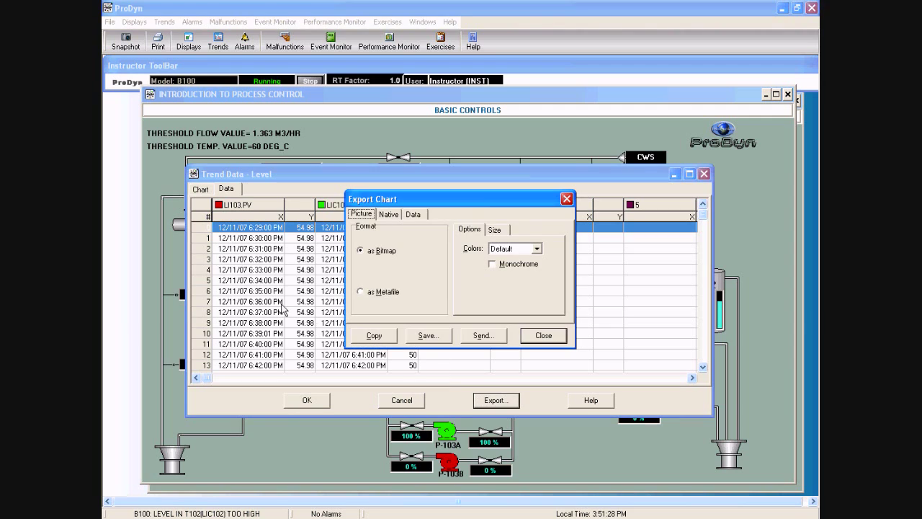
left_click(410, 215)
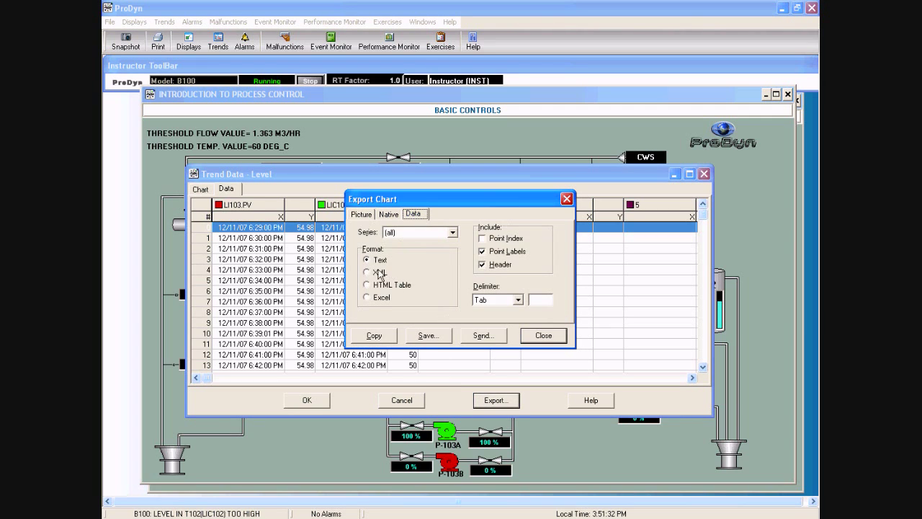
left_click(567, 199)
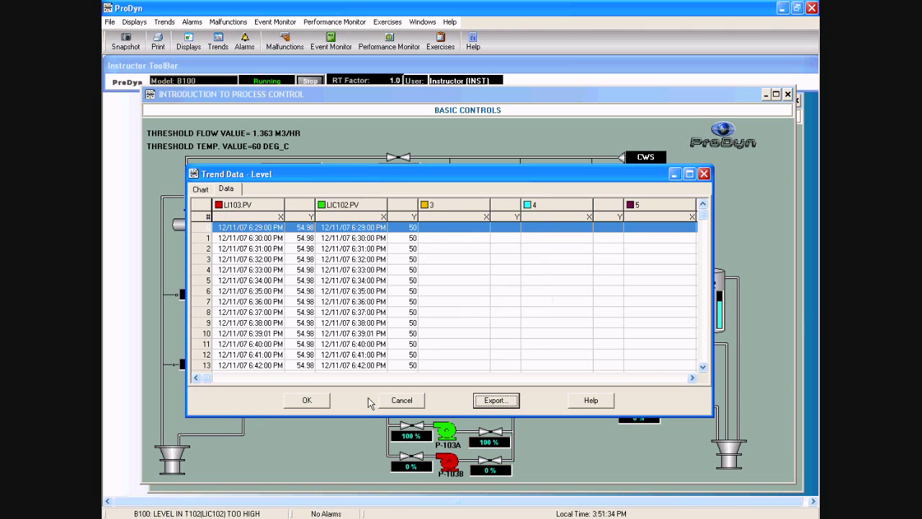
left_click(323, 400)
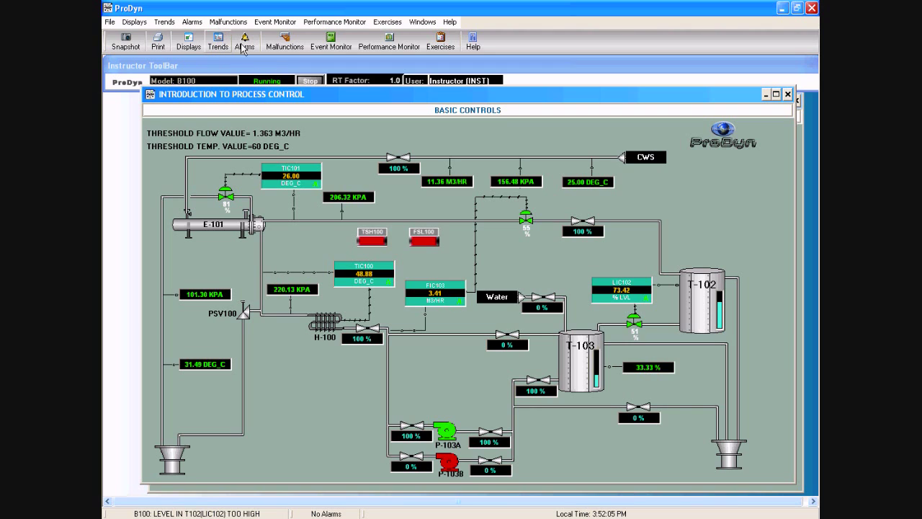
Step: View the details of the active T102 level alarm for site B100, and close the alarm list
left_click(245, 44)
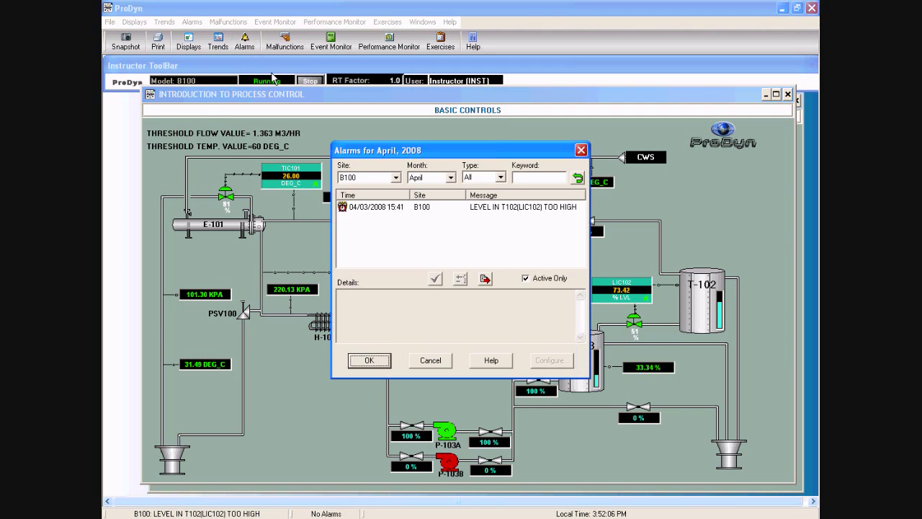
left_click(377, 209)
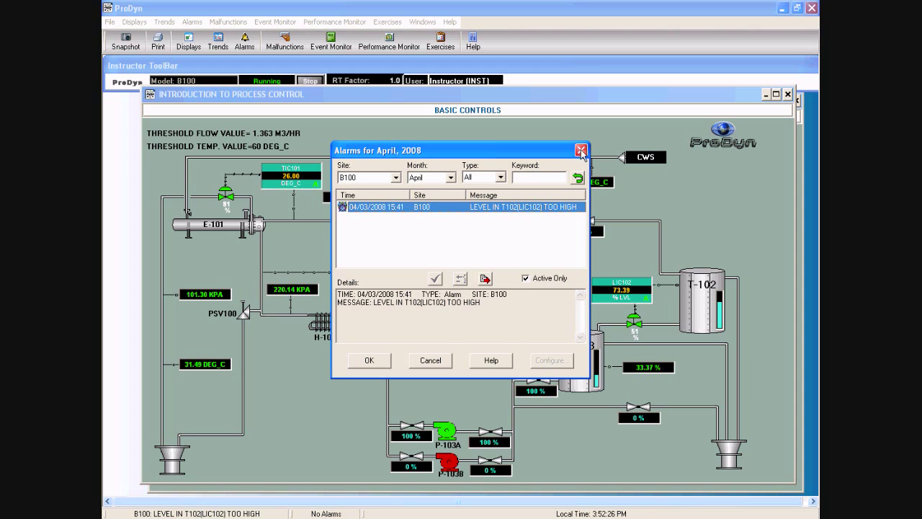
left_click(581, 150)
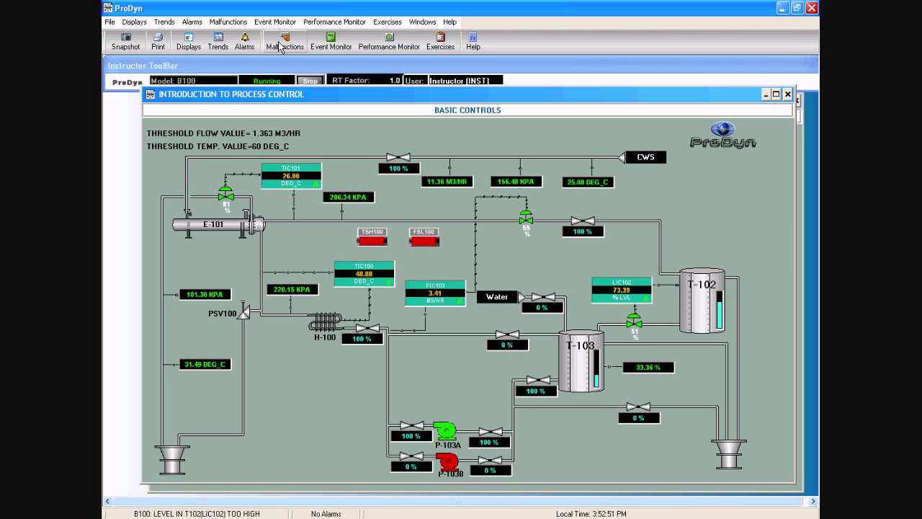
Step: Open the malfunctions window, shift it aside, and view the malfunction options of valves VLV-104 and LV102
left_click(283, 42)
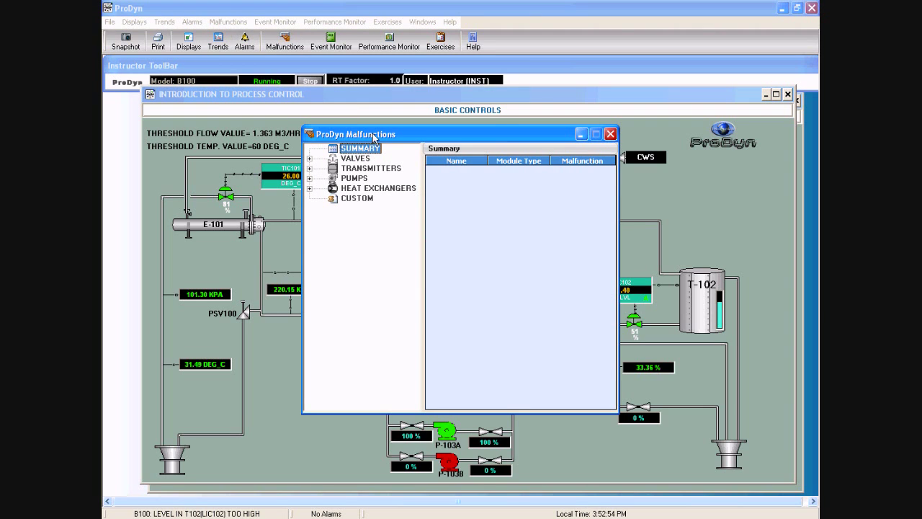
left_click_drag(373, 138, 326, 138)
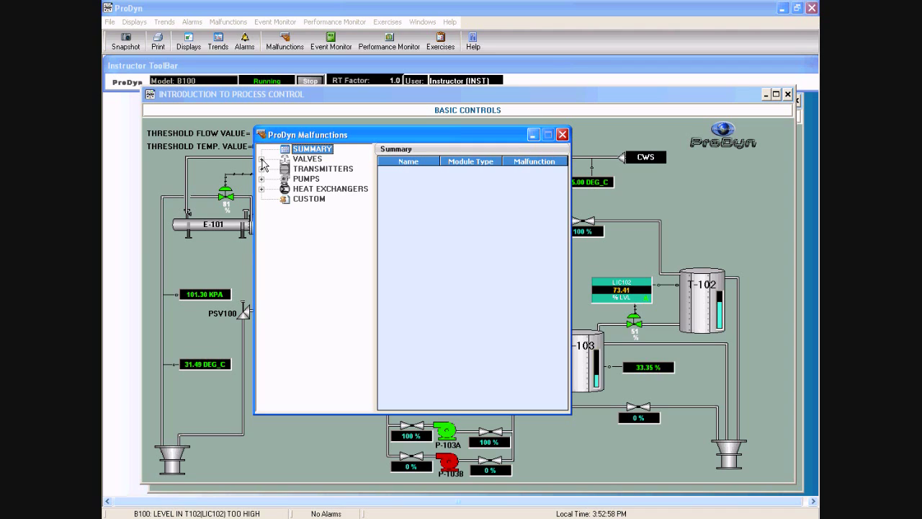
left_click(309, 160)
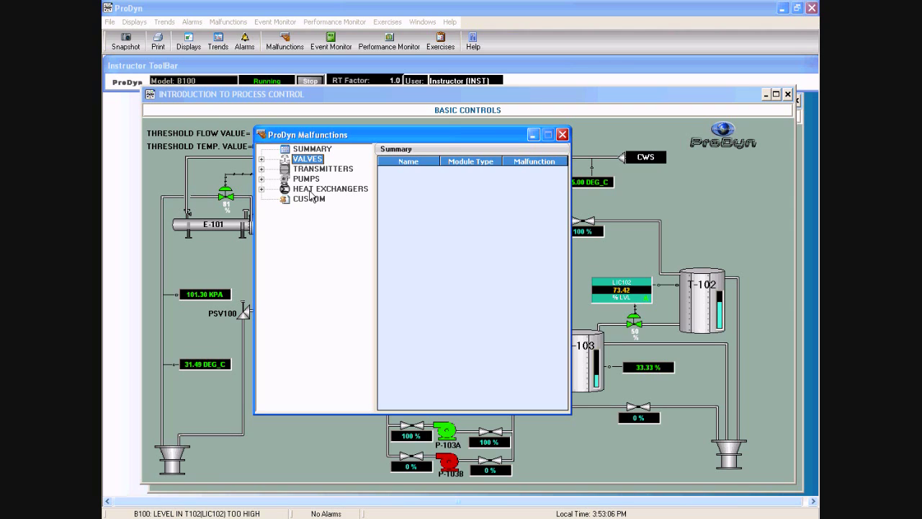
left_click(262, 159)
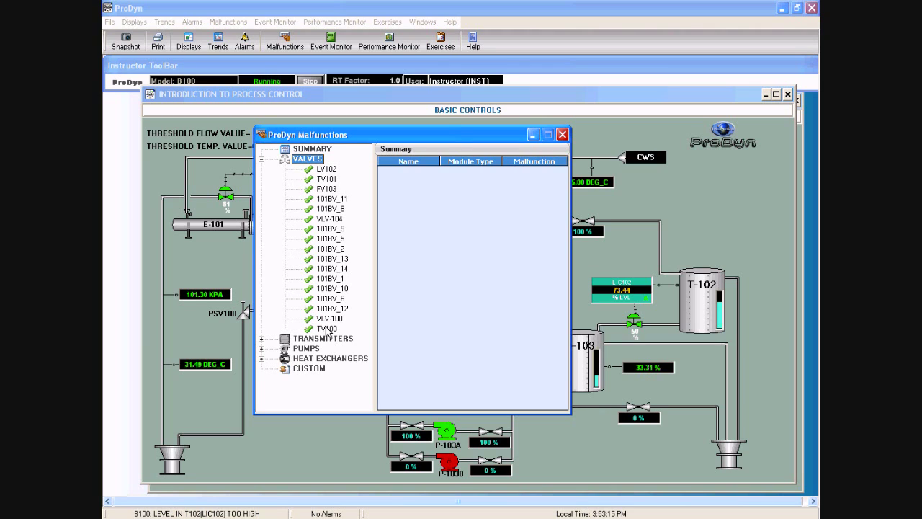
left_click(331, 219)
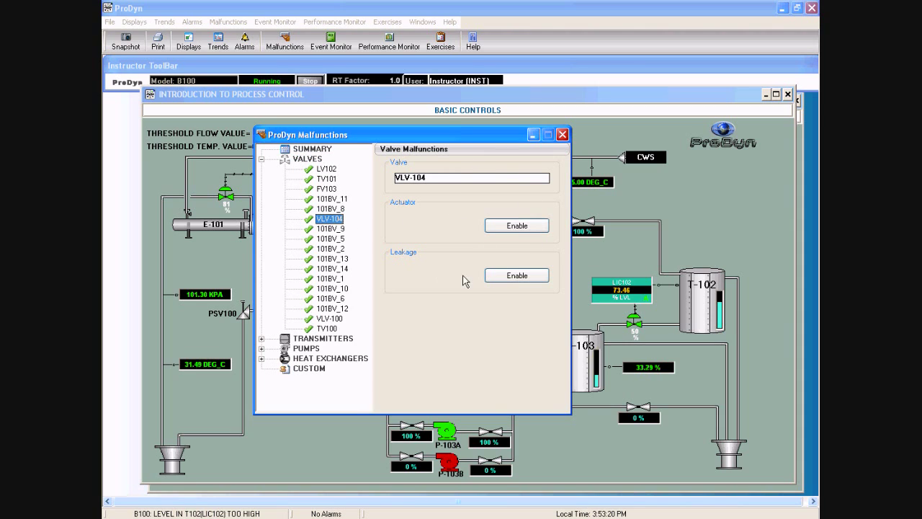
left_click(326, 170)
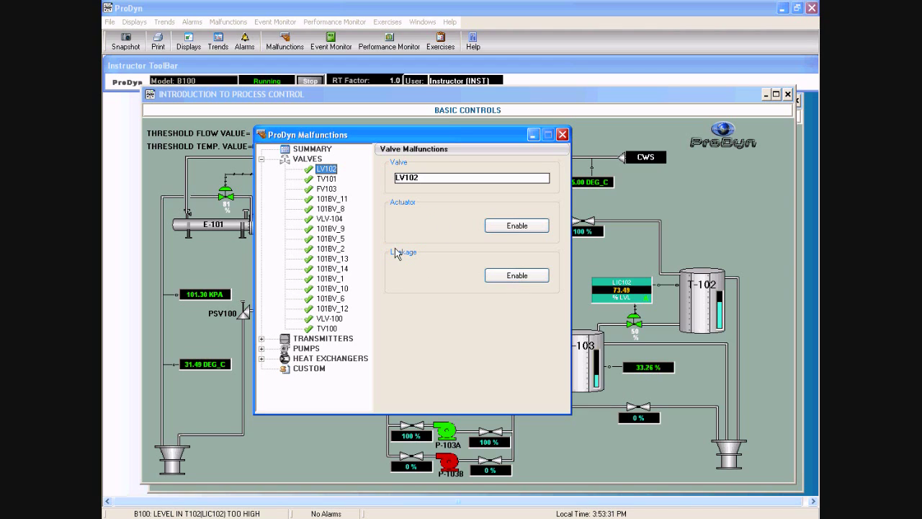
Step: Browse the transmitters in the malfunctions tree and view the malfunction options of transmitter PI100
left_click(262, 159)
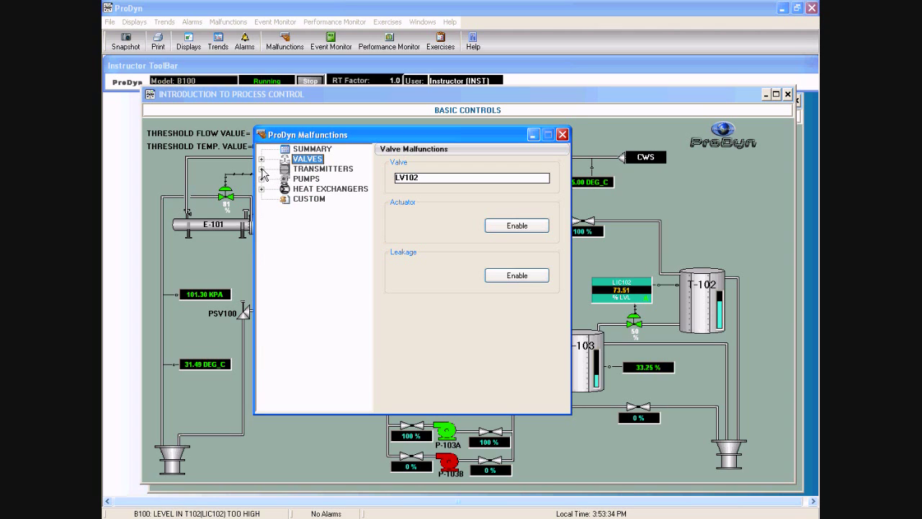
left_click(262, 168)
left_click_drag(372, 206, 374, 239)
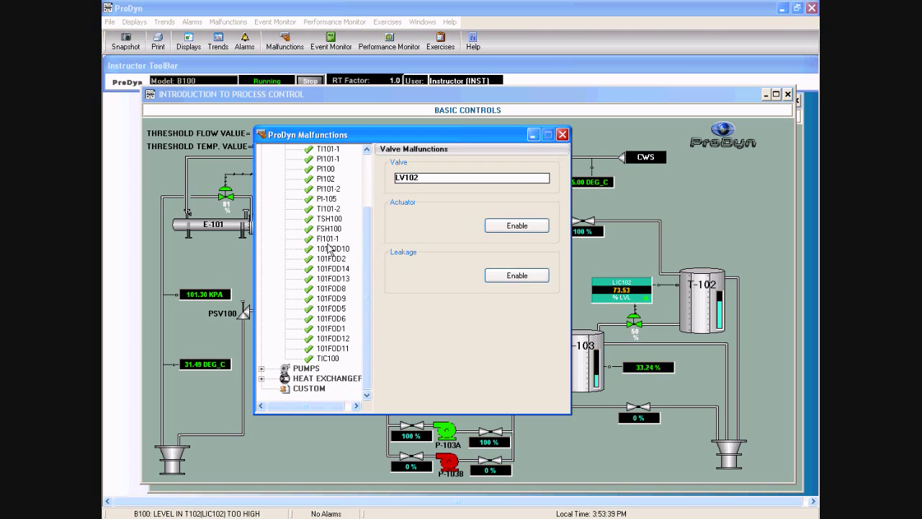
mouse_move(370, 219)
left_mouse_down()
mouse_move(374, 208)
mouse_move(360, 209)
left_mouse_up()
left_click(326, 189)
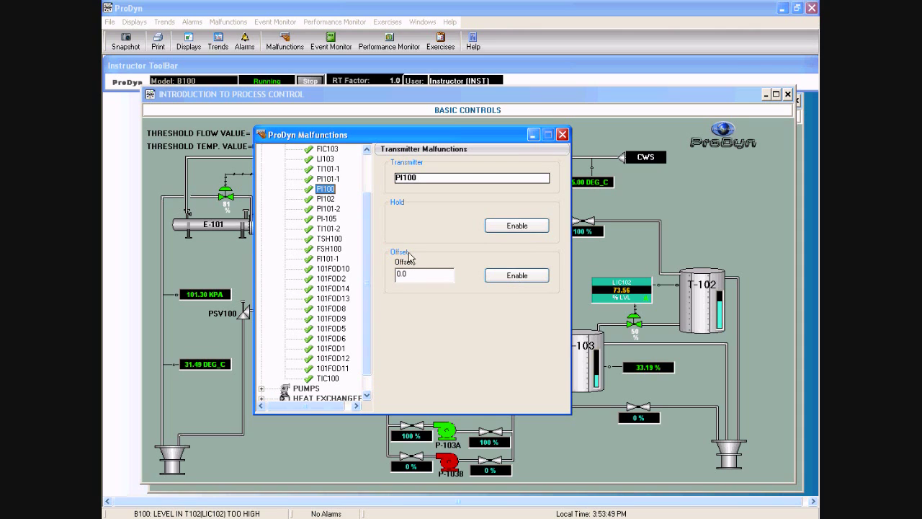
Step: View the malfunction options of pump P103A and heat exchanger E-101
left_click(261, 389)
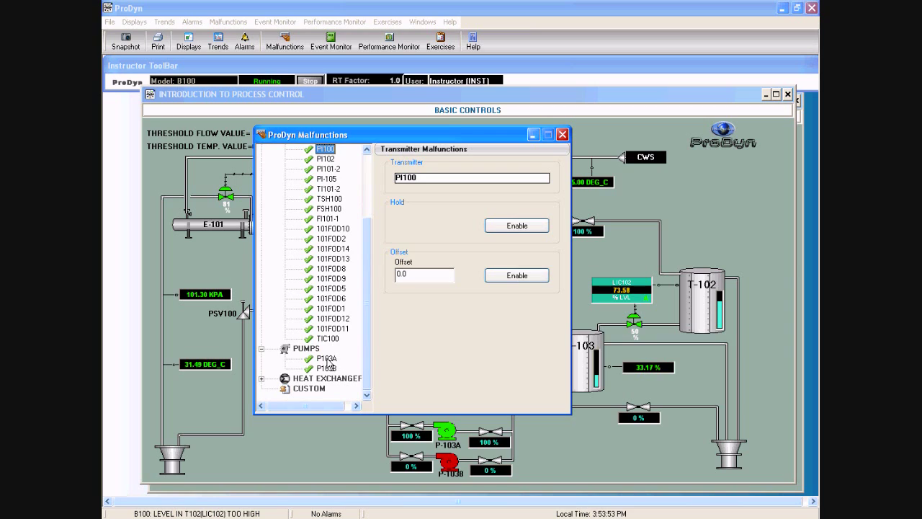
left_click(326, 359)
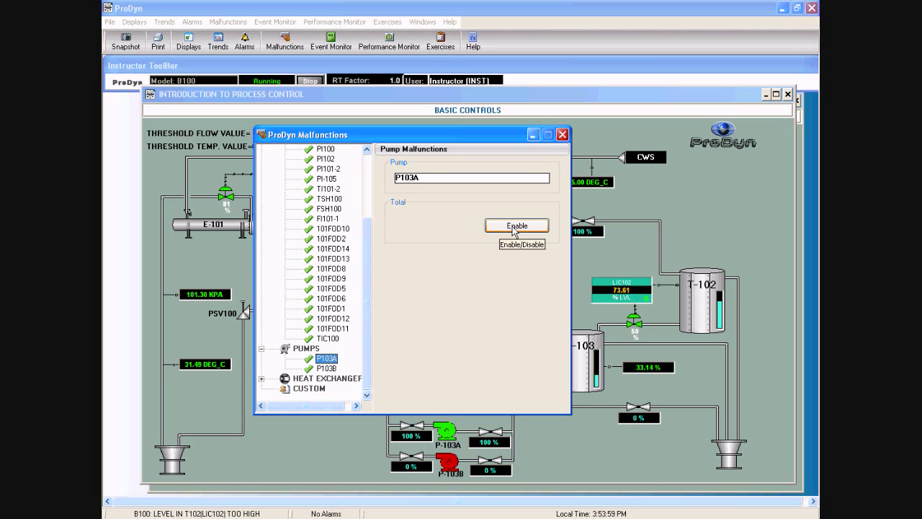
left_click(261, 379)
left_click(325, 378)
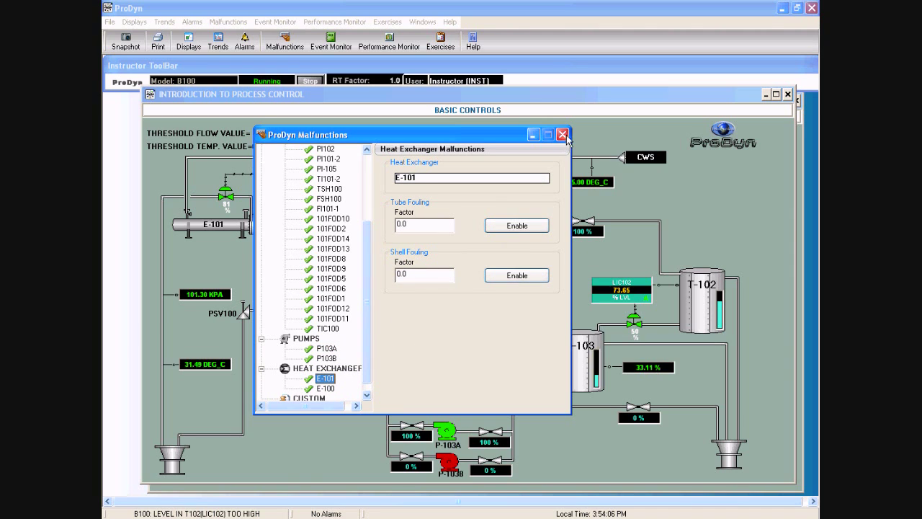
Step: View the malfunction options of valves FV103 and TV101, and close the malfunctions window
left_click(368, 170)
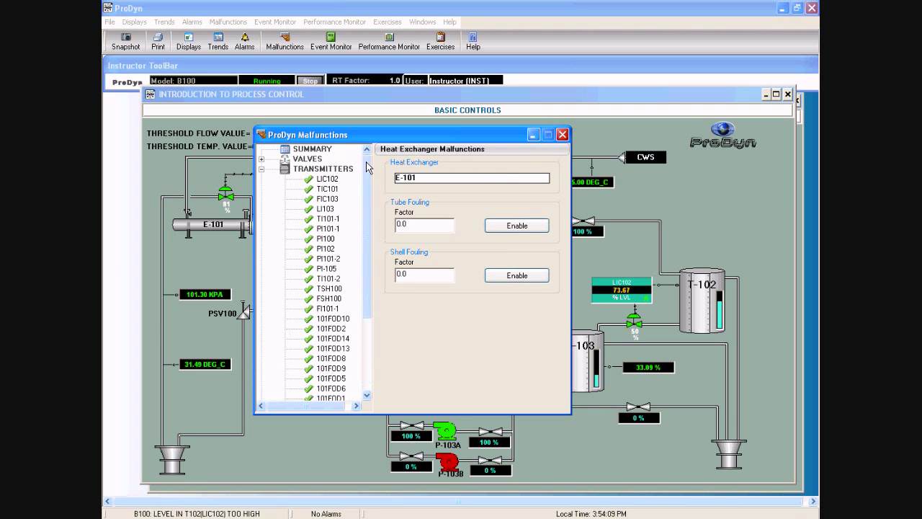
left_click(261, 159)
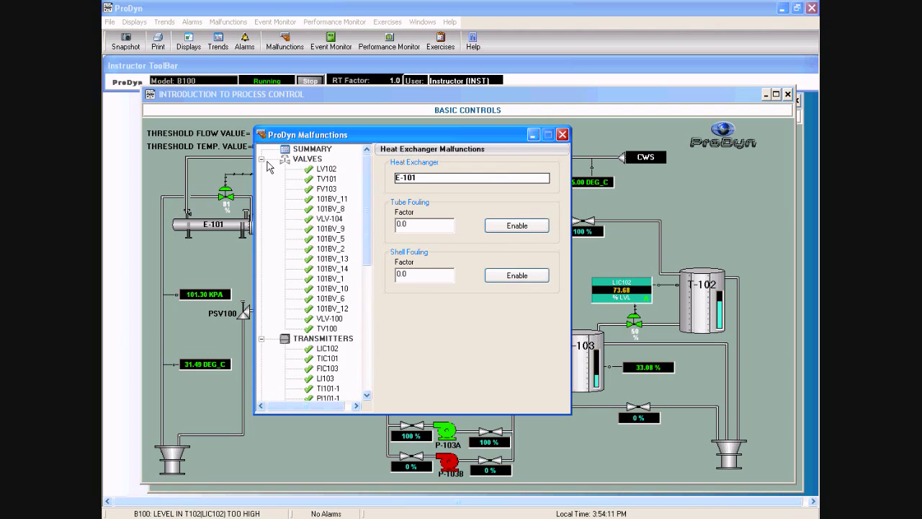
left_click(328, 189)
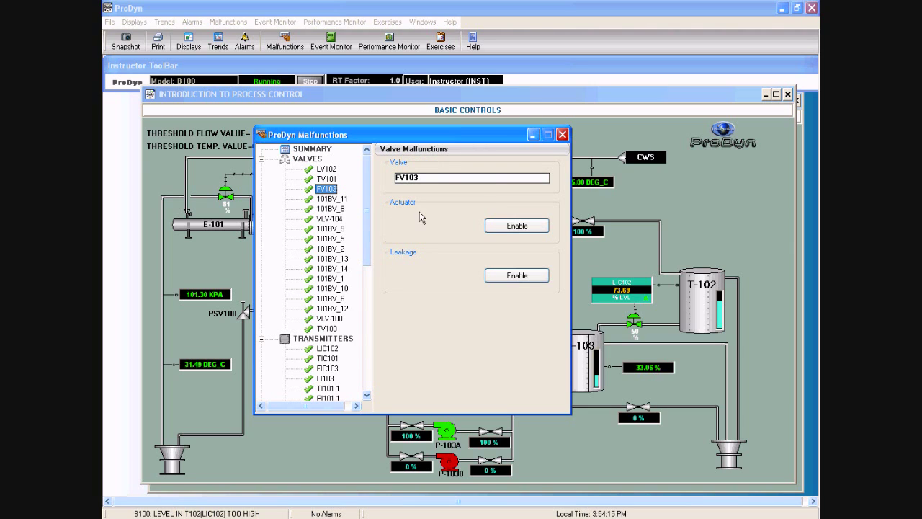
left_click(327, 179)
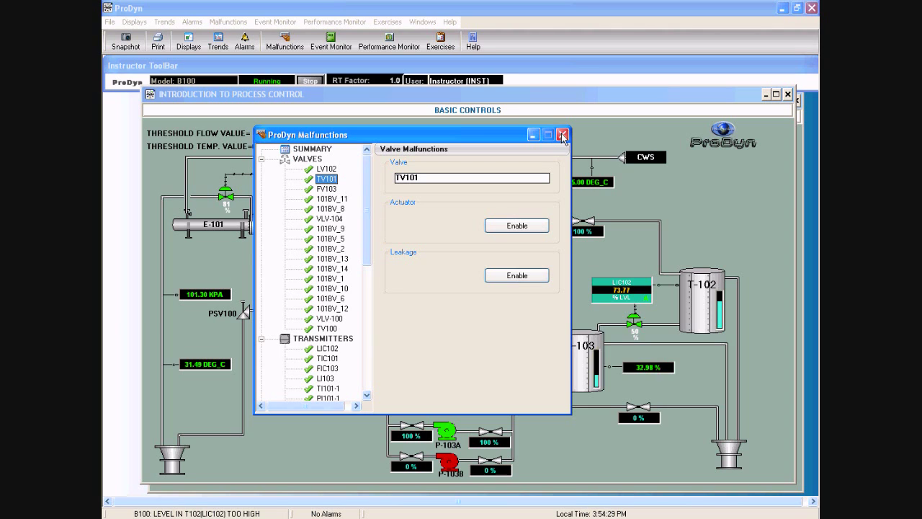
left_click(561, 134)
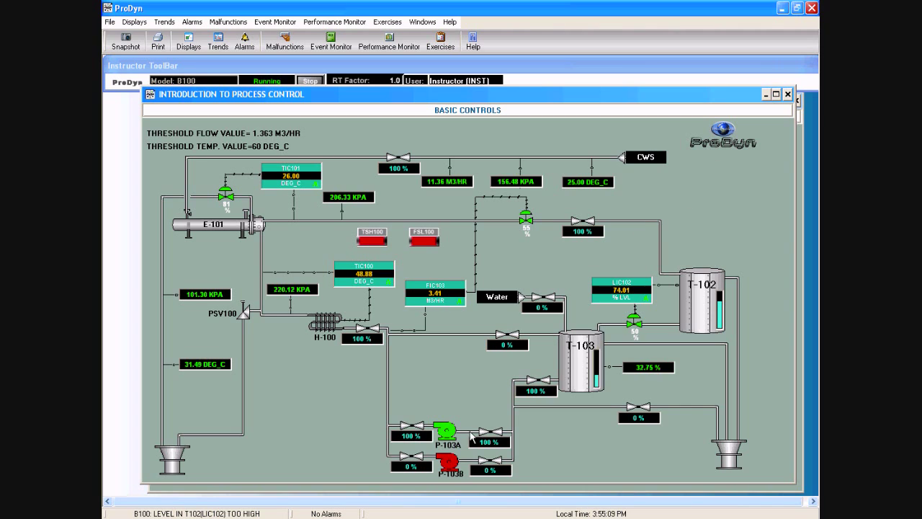
Step: Open valve 101FOD9 on the P-103B pump line to 100 %
left_click(410, 466)
type("100")
key("Return")
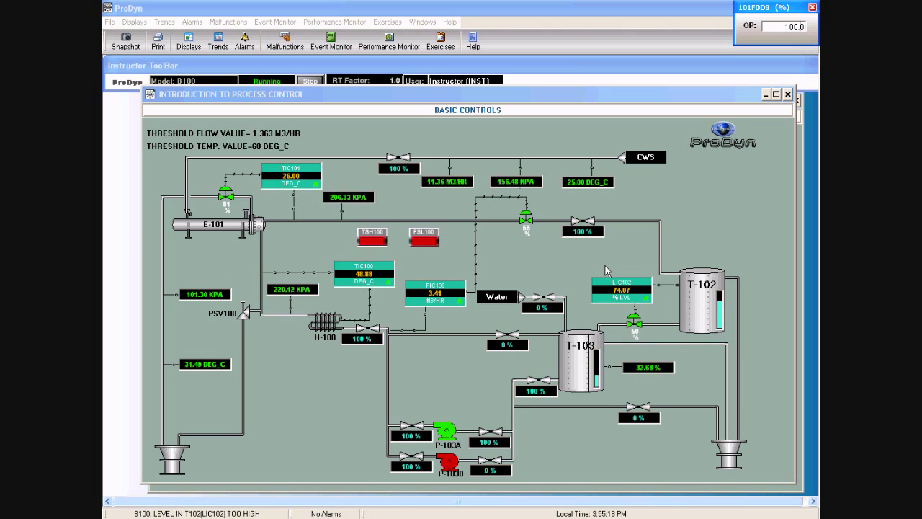
Step: Open valve 101FOD14 on the P-103B line to 100 %, and switch pump P-103B on
left_click(490, 478)
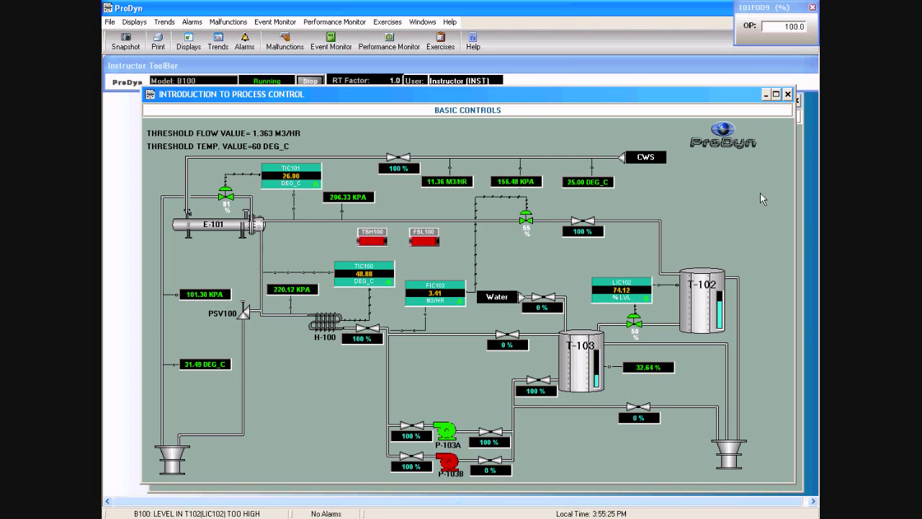
left_click(787, 27)
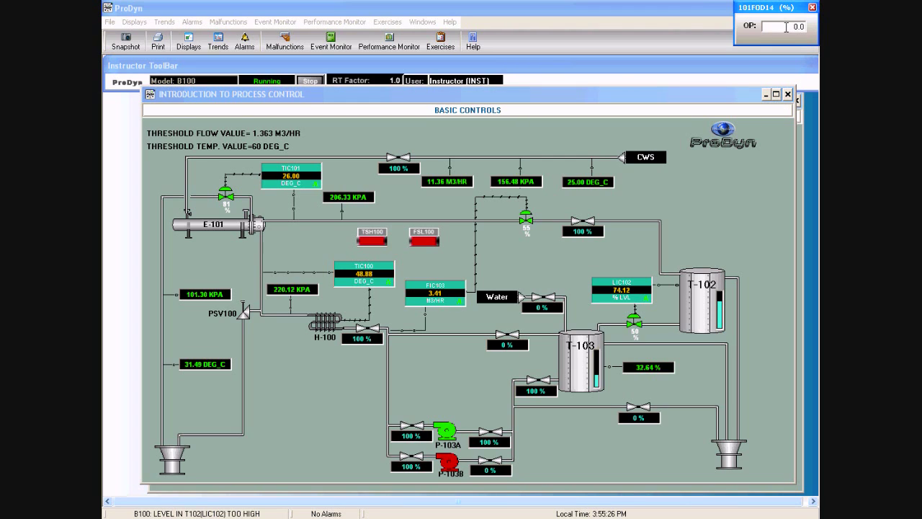
type("100")
key("Return")
left_click(447, 464)
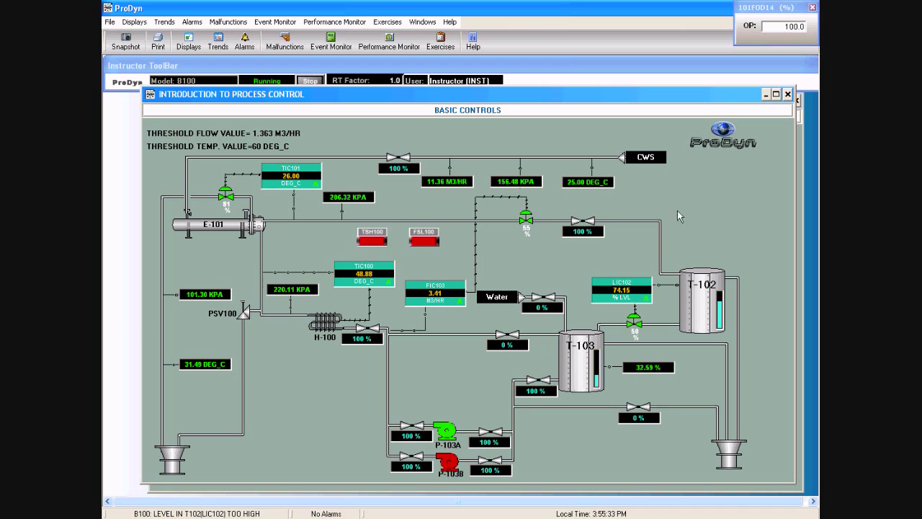
left_click(777, 9)
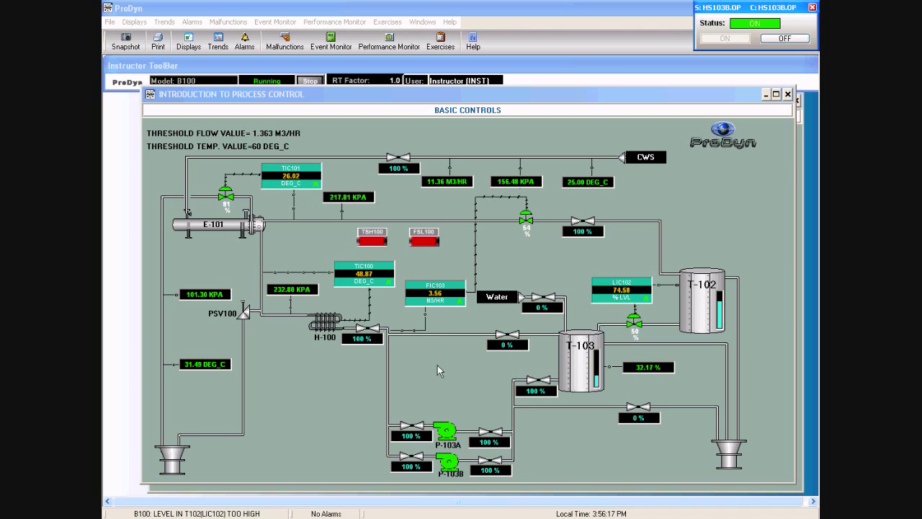
Step: View the logged entries in the Event Monitor, and close it
left_click(333, 48)
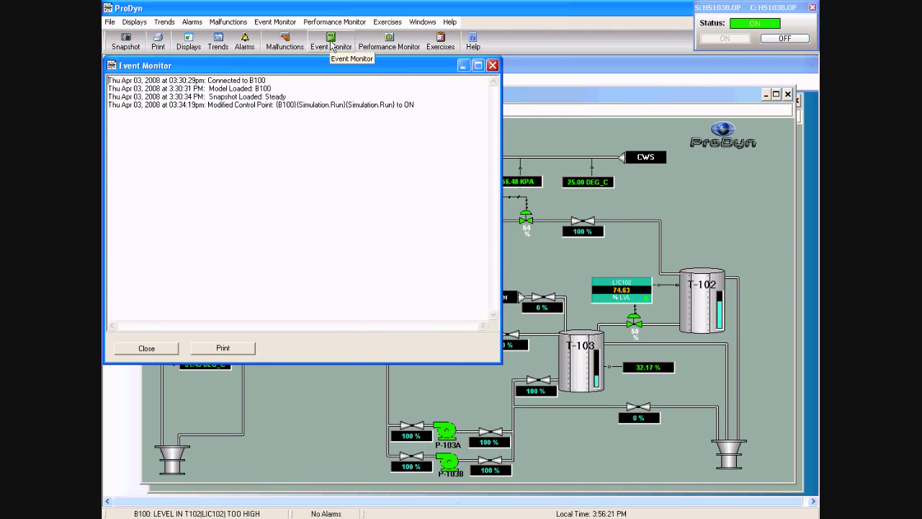
left_click_drag(418, 67, 537, 159)
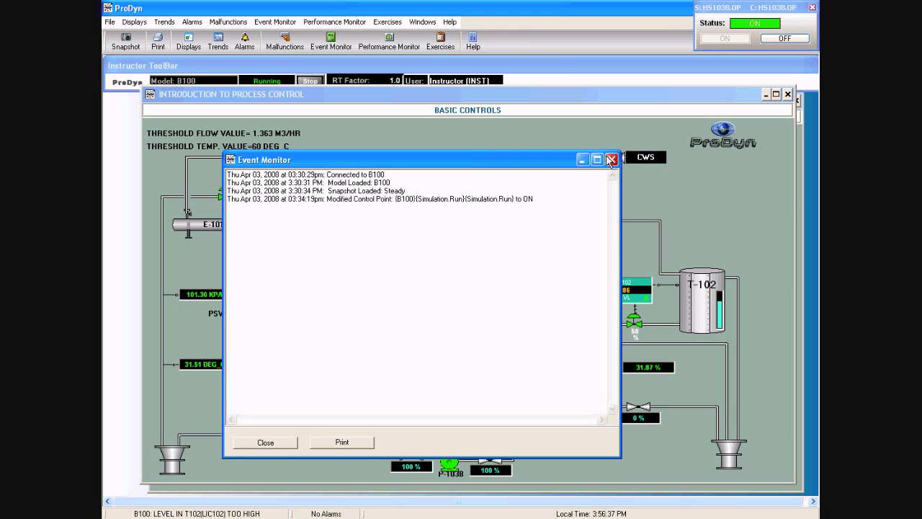
left_click(612, 160)
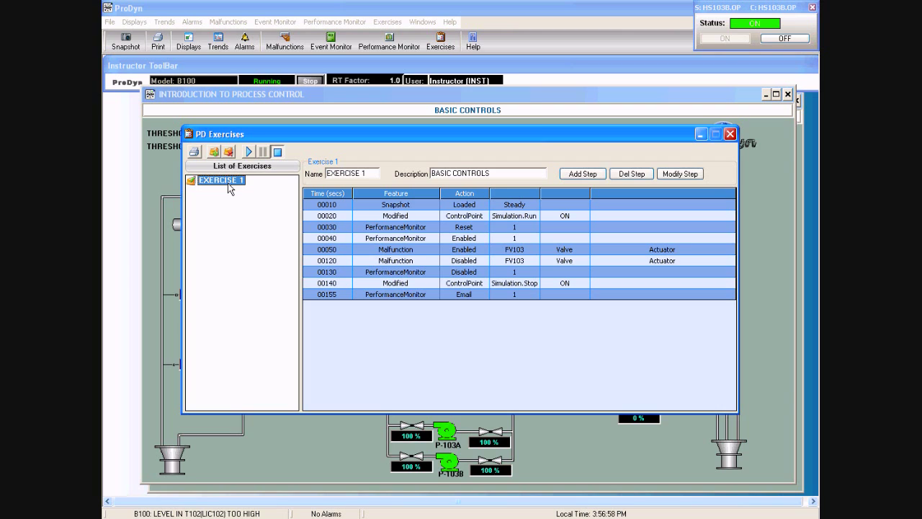
Step: Examine the timed steps of Exercise 1, including the snapshot load, simulation run, performance monitor reset and FV103 malfunction
left_click(371, 215)
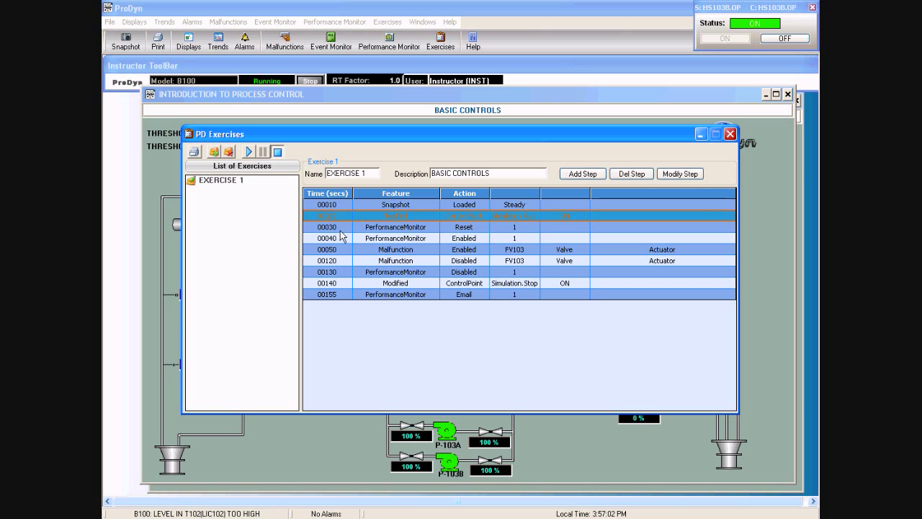
left_click(342, 229)
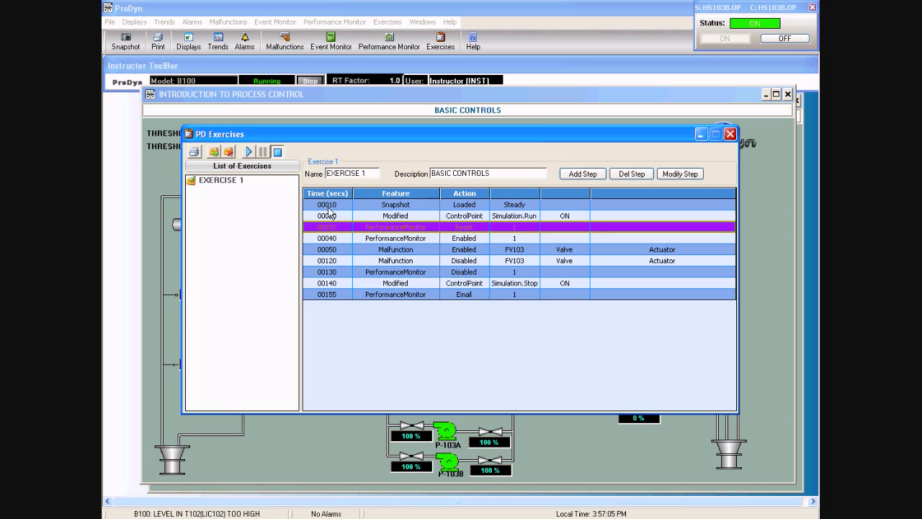
left_click(337, 205)
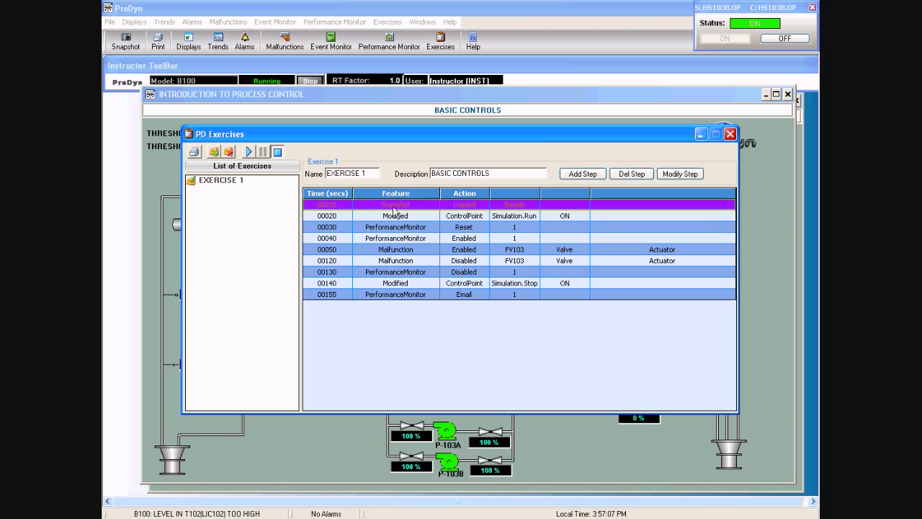
left_click(329, 251)
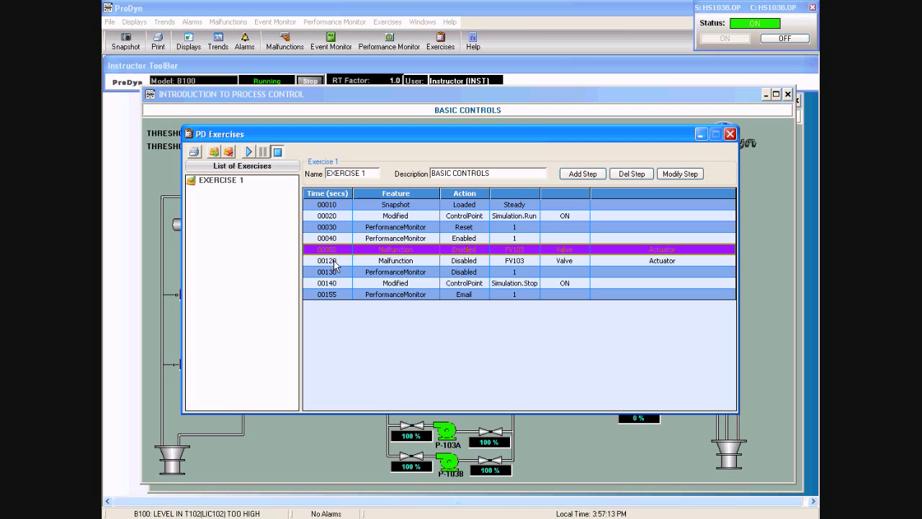
Step: Set the time of Exercise 1's step that disables the FV103 actuator malfunction to 115 seconds, save it and close the exercises window
left_click(334, 262)
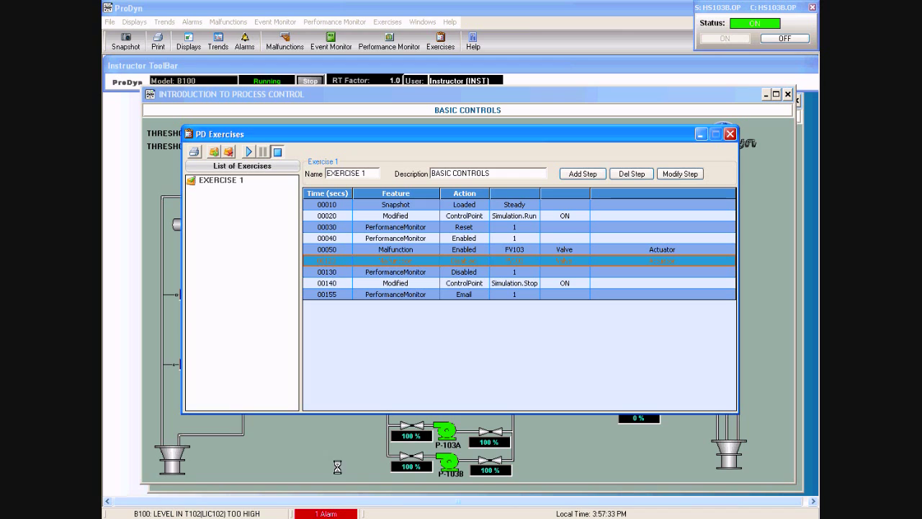
left_click(678, 176)
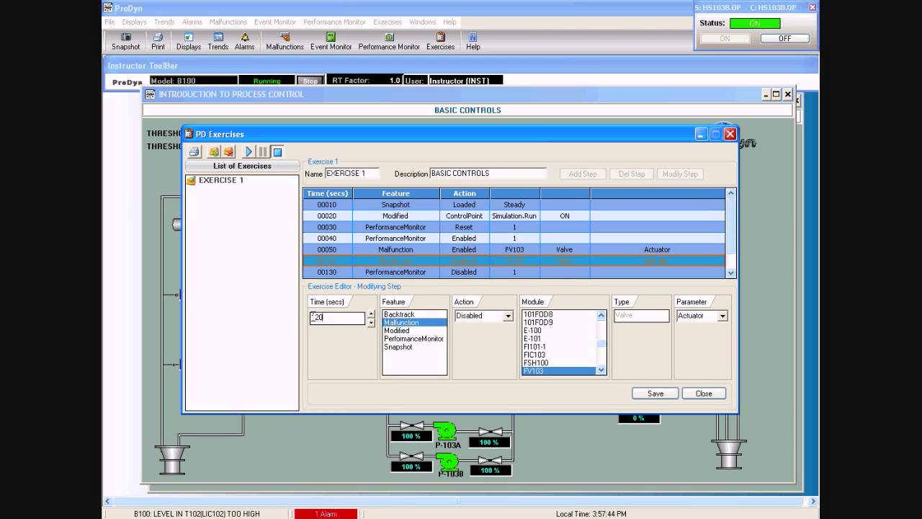
double_click(313, 317)
type("115")
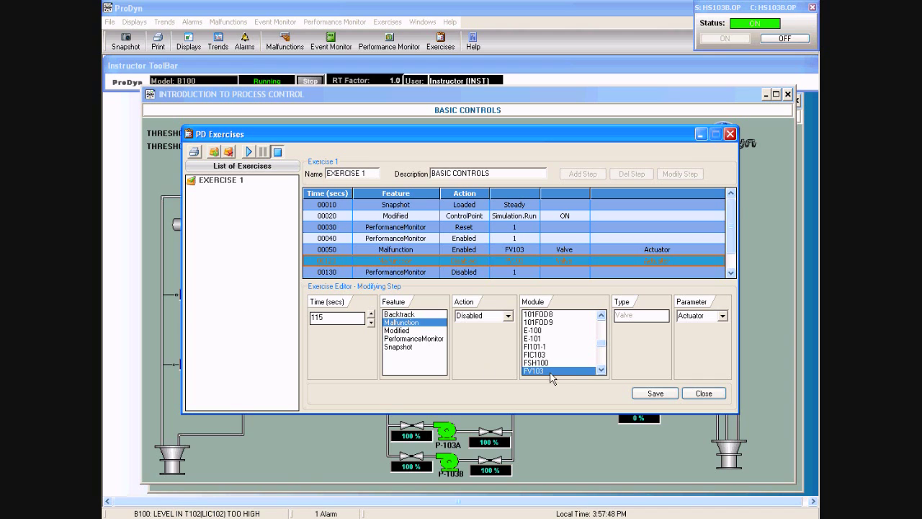
left_click(653, 392)
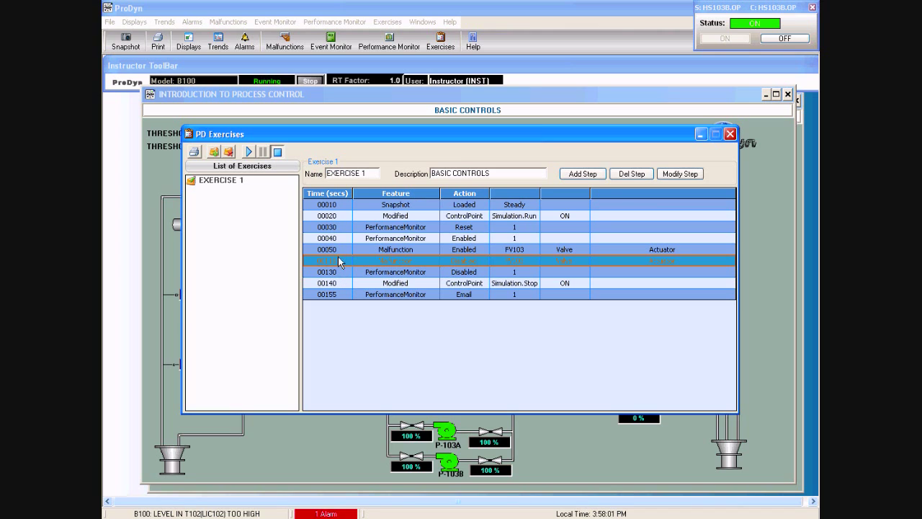
left_click(217, 180)
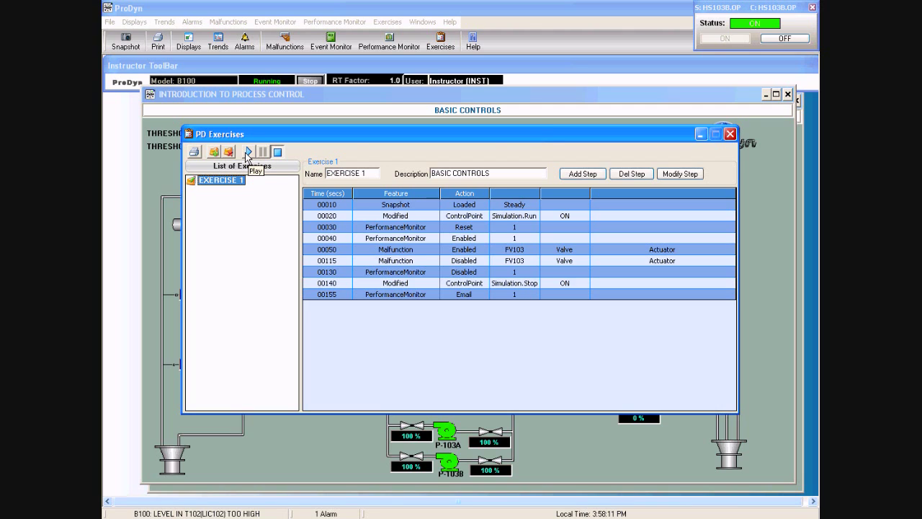
left_click(730, 134)
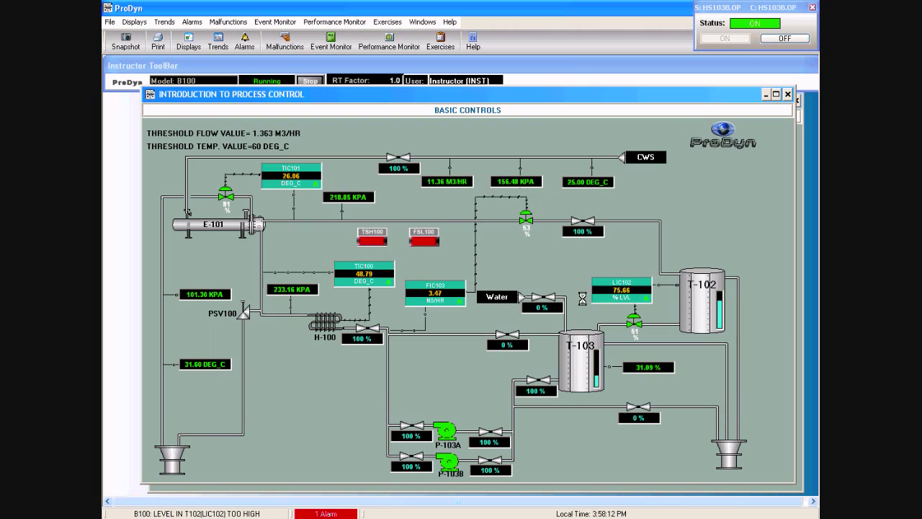
Step: View the details of the latest T-102 level alarm, and close the alarm list and the HS103B faceplate
double_click(340, 514)
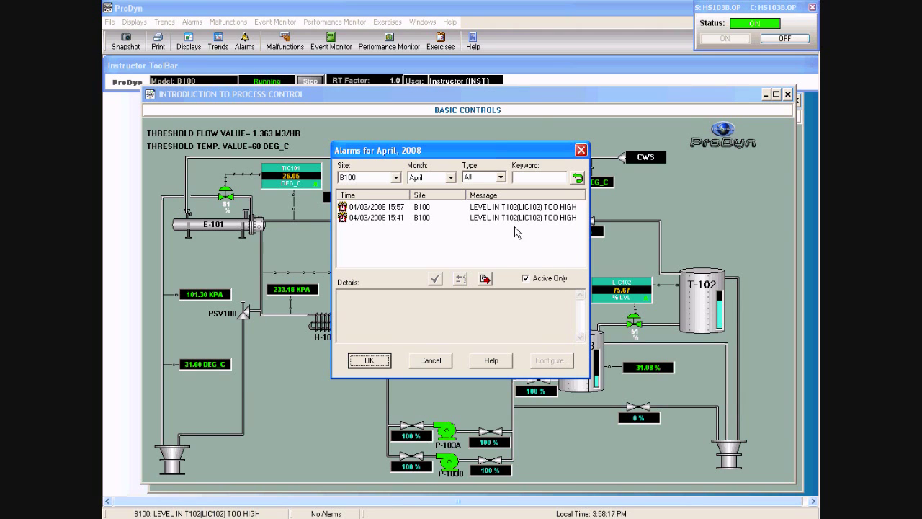
left_click(371, 209)
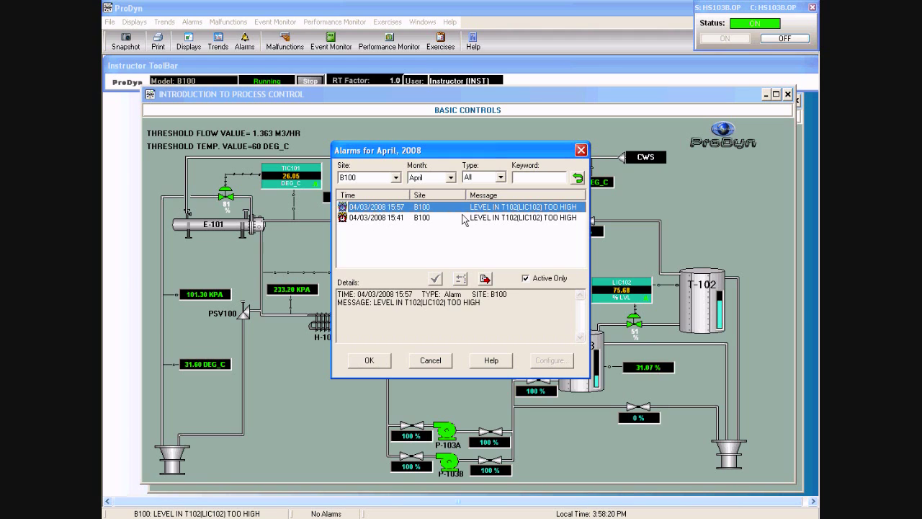
left_click(581, 150)
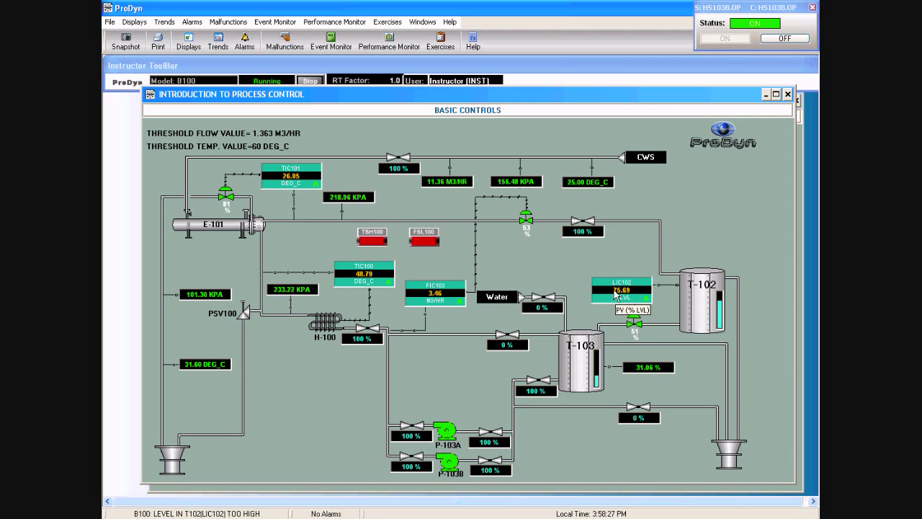
left_click(812, 7)
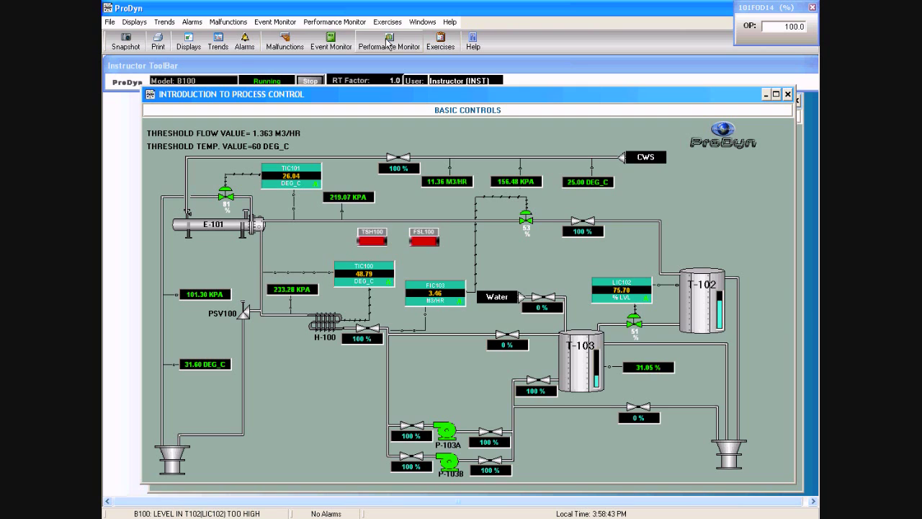
Step: Open the Performance Monitor, widen it to show all table columns, and reset the scores of table 1
left_click(389, 44)
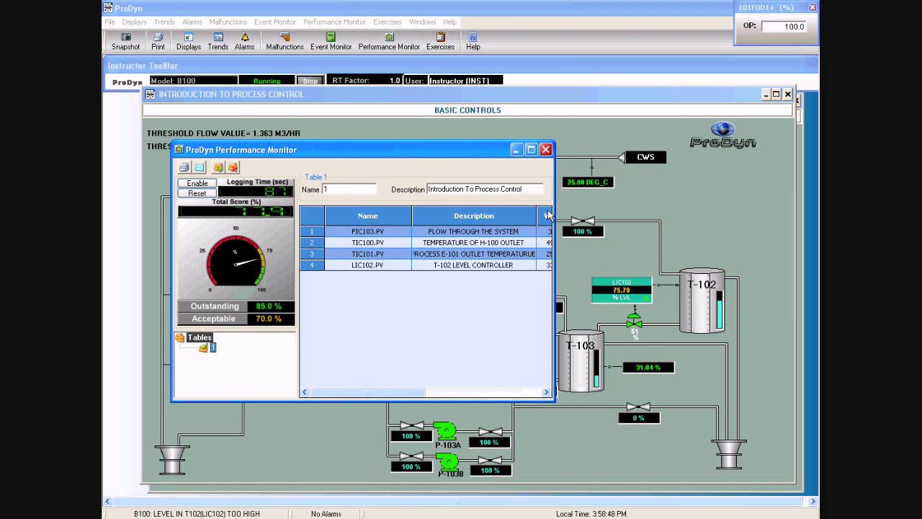
left_click_drag(556, 195, 771, 187)
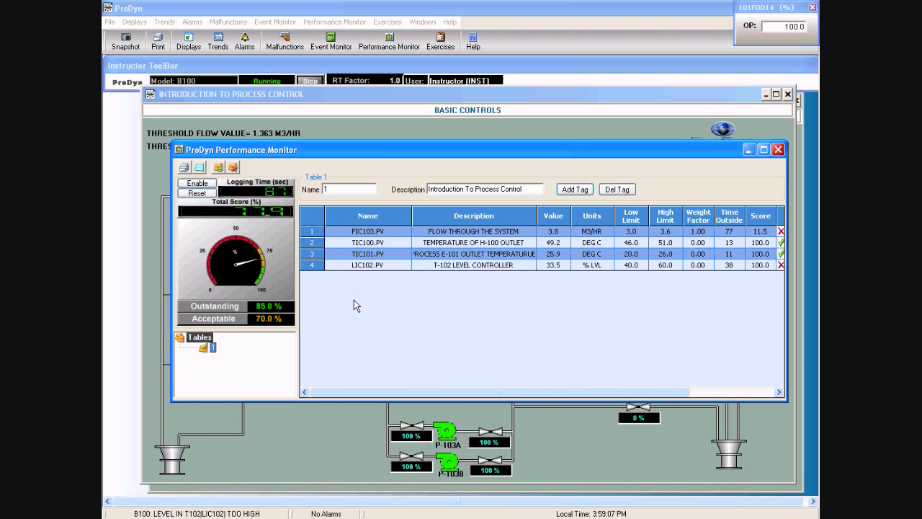
left_click(205, 196)
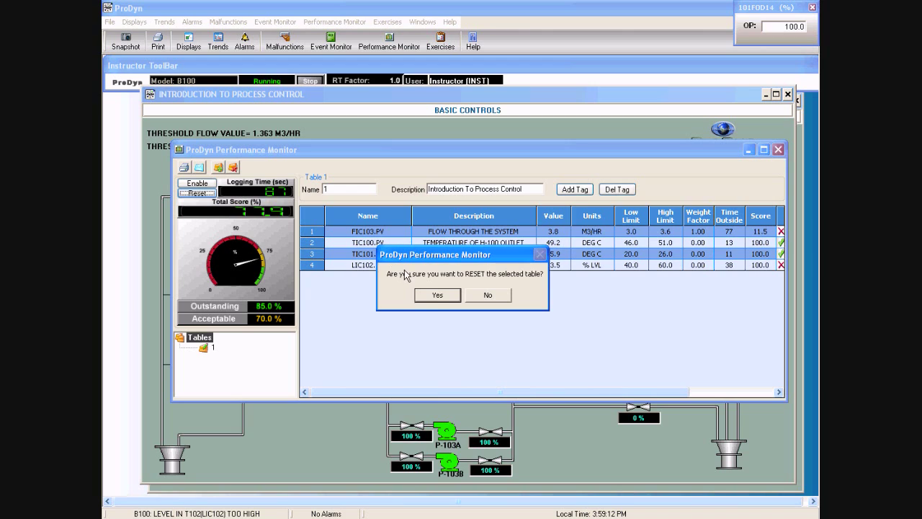
left_click(437, 295)
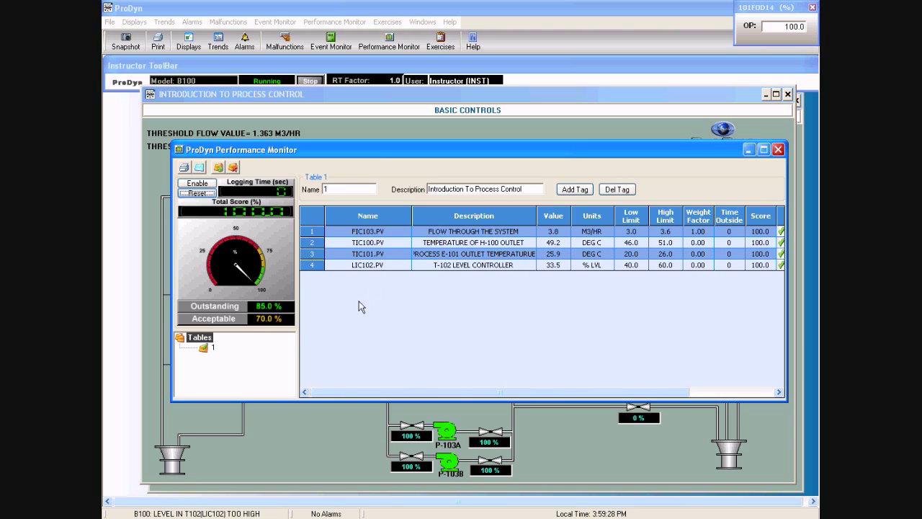
Step: Set the weight factor of TIC100.PV to 0.50 and enable performance logging
left_click(362, 245)
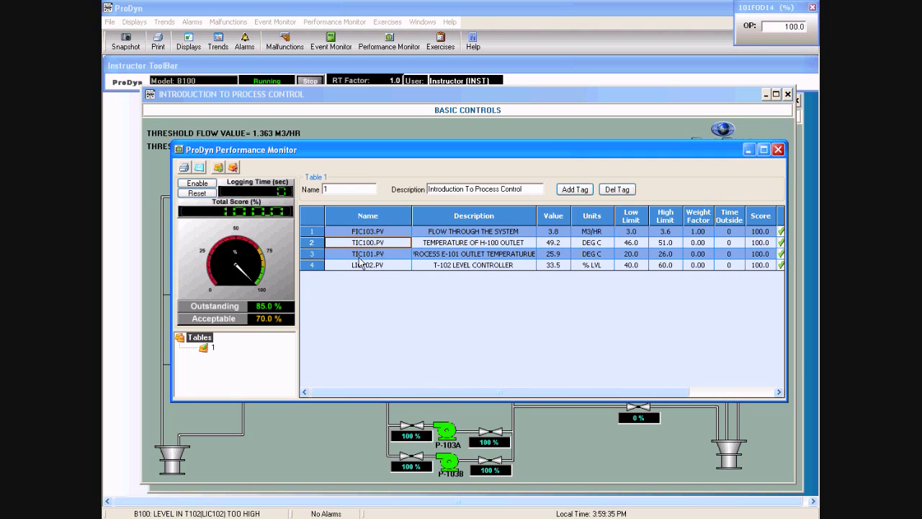
left_click(360, 255)
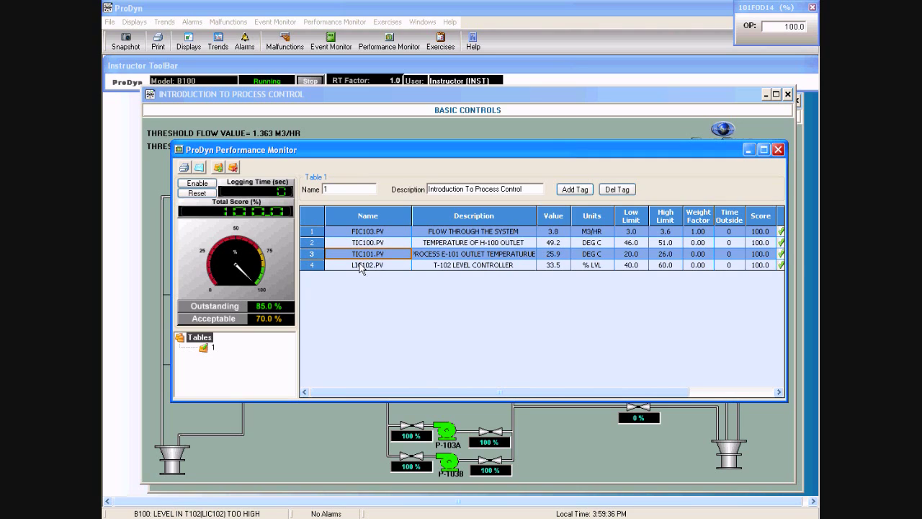
left_click(373, 245)
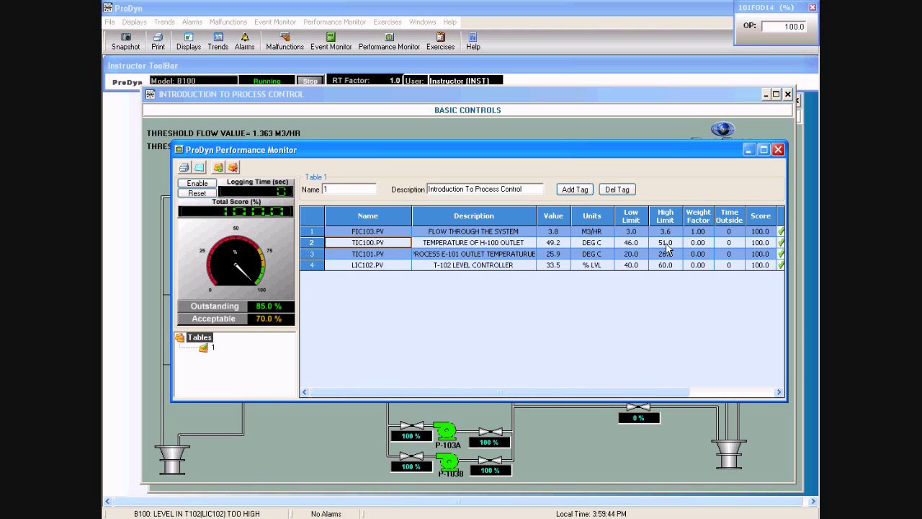
left_click(698, 243)
type("0")
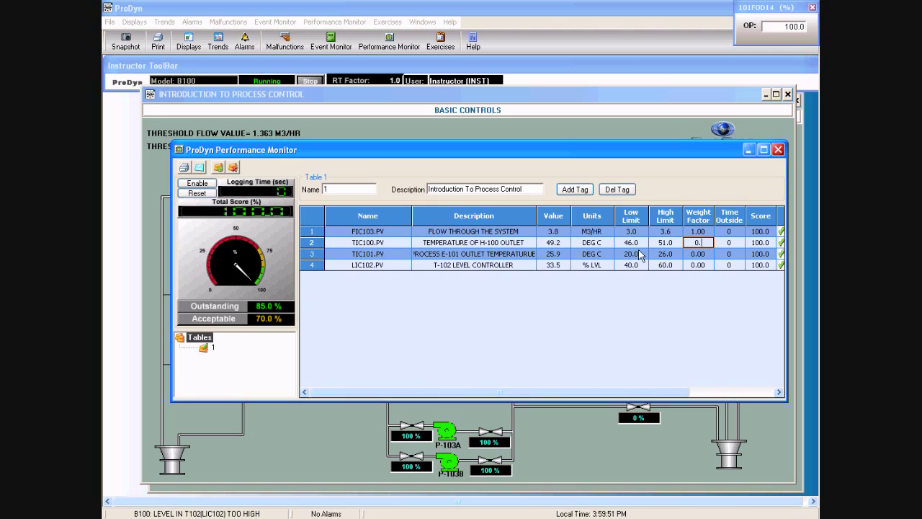
key("Tab")
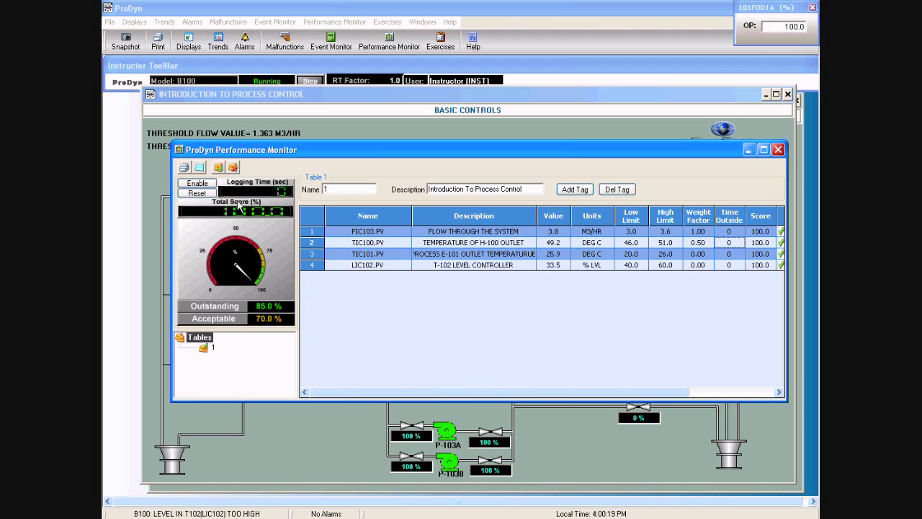
left_click(205, 185)
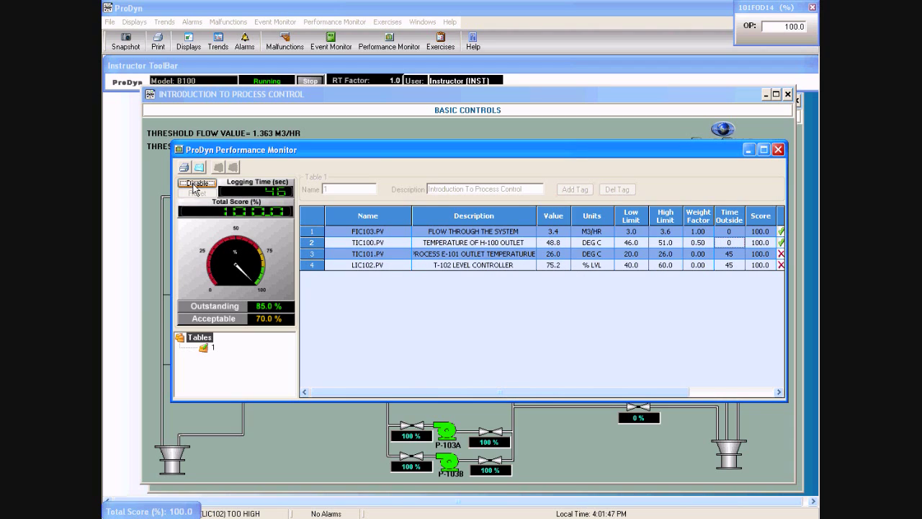
Step: Disable logging to set the weight factor of LIC102.PV to 0.10, and enable logging again
left_click(194, 184)
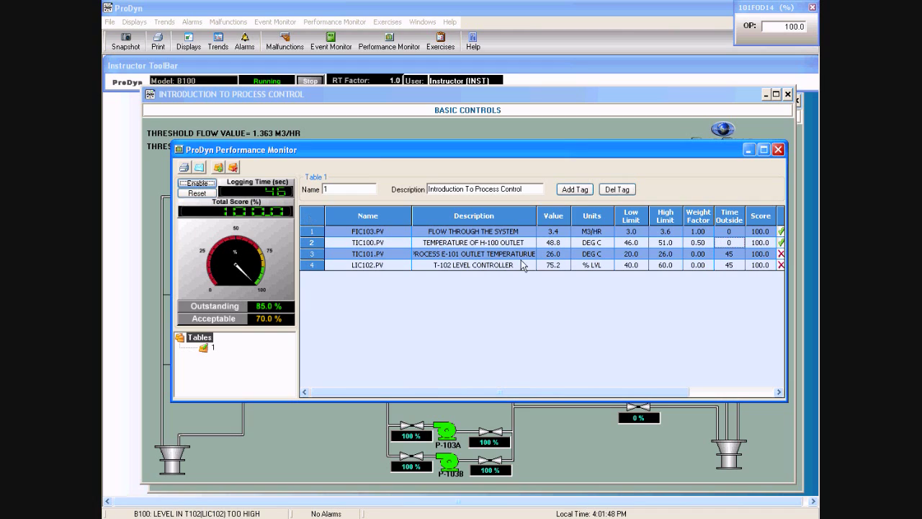
left_click(696, 265)
type("0")
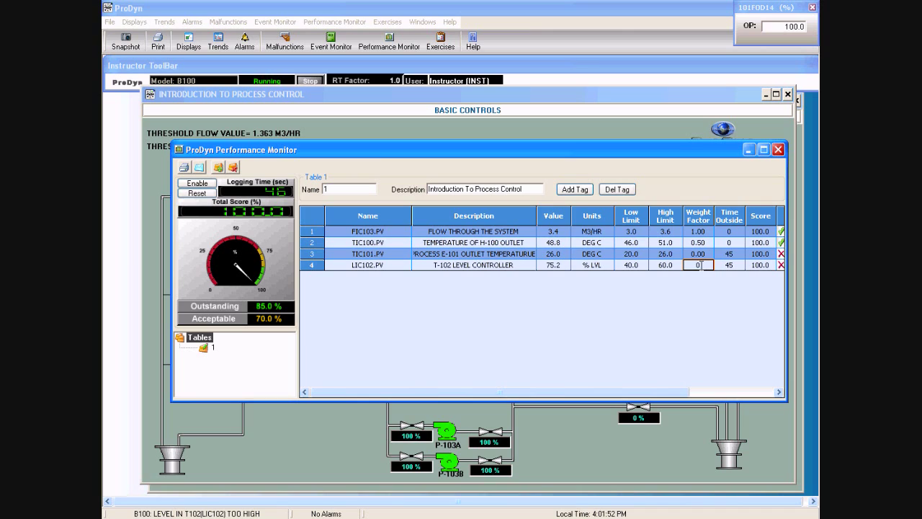
type(".1")
key("Tab")
left_click(197, 183)
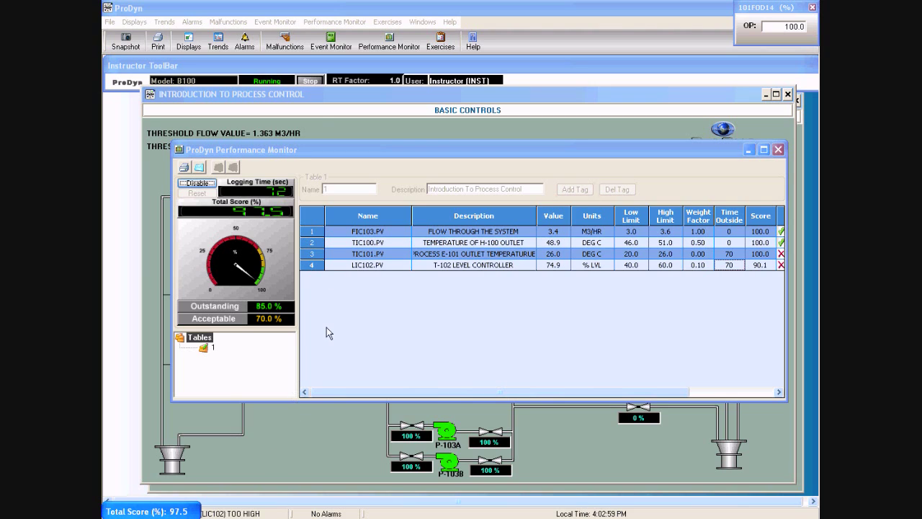
Step: Minimize the Performance Monitor, and set the LIC102 level setpoint to 50 % in its faceplate
left_click(320, 132)
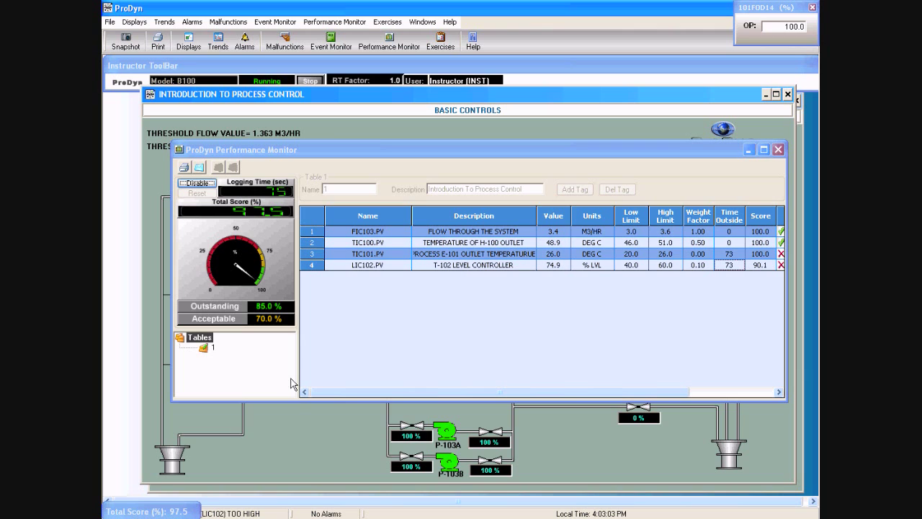
left_click(749, 150)
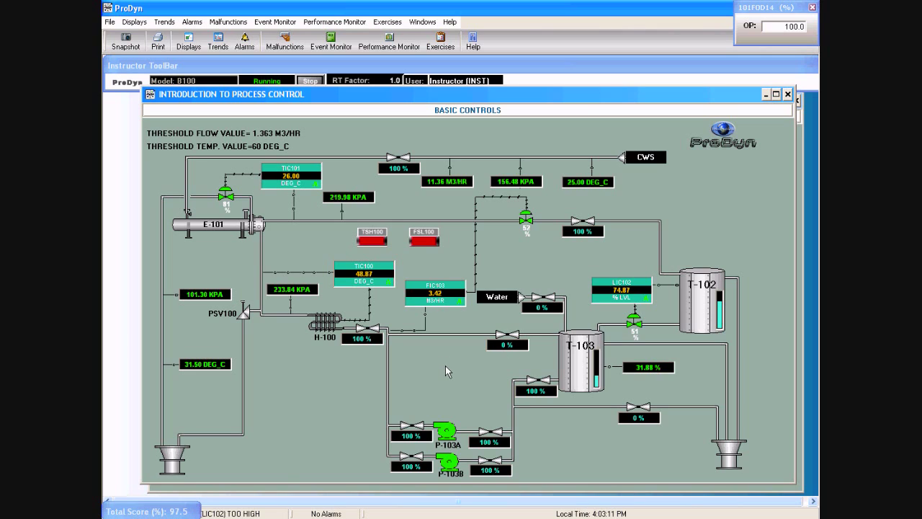
left_click(618, 297)
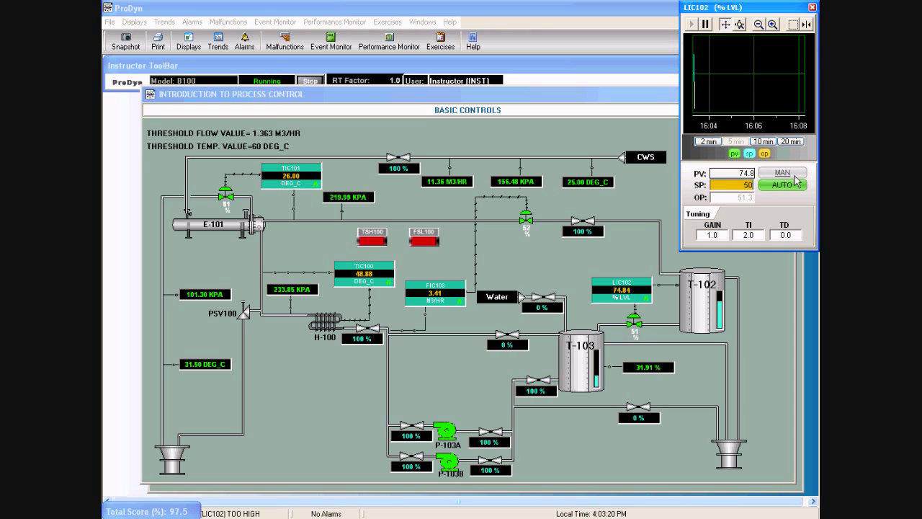
left_click(796, 181)
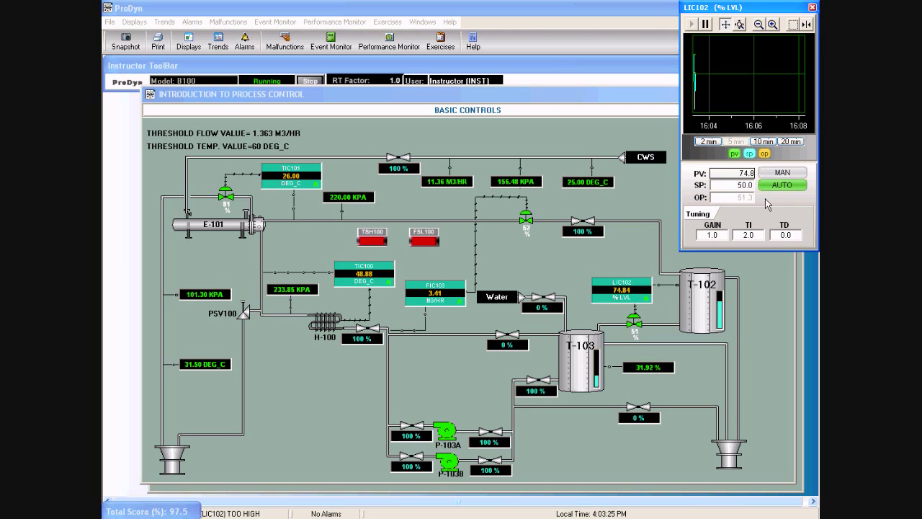
left_click(750, 182)
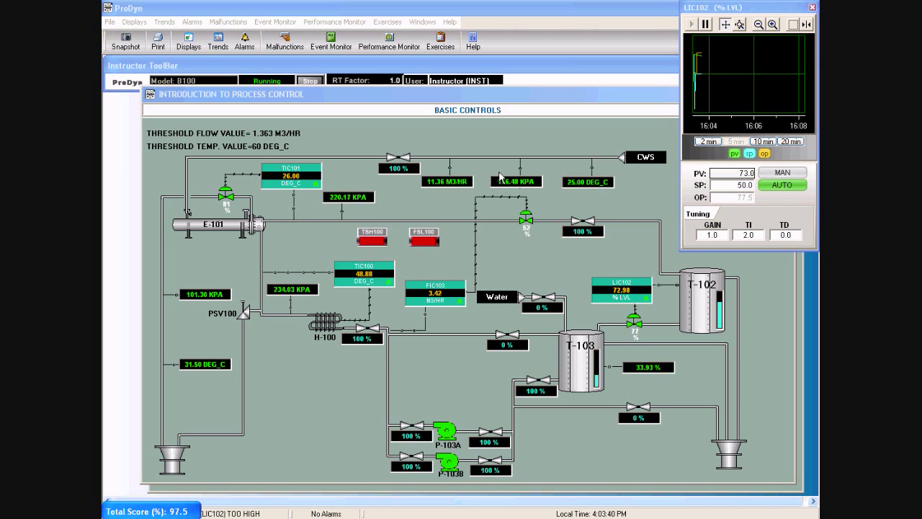
left_click(515, 127)
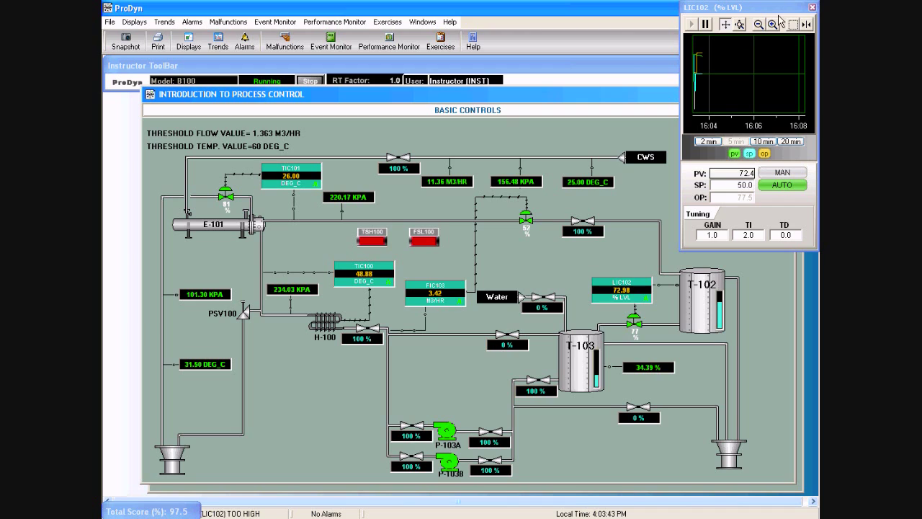
left_click(812, 8)
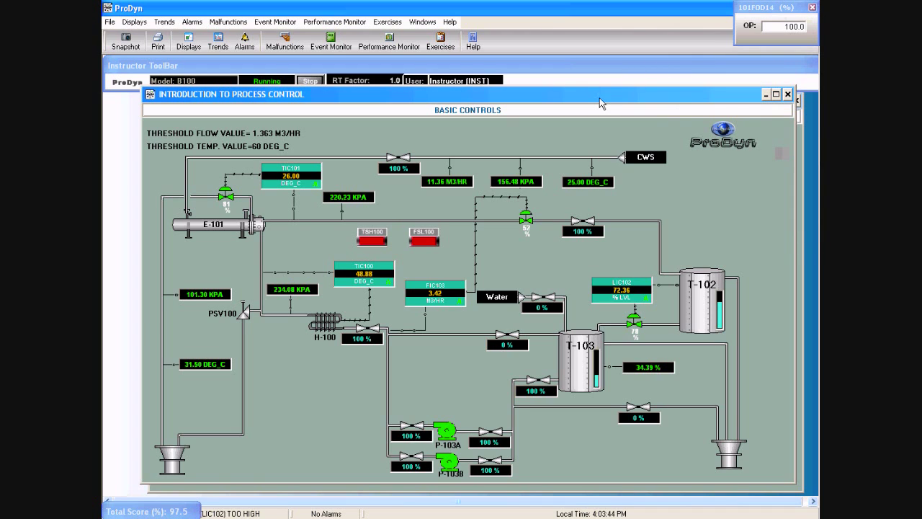